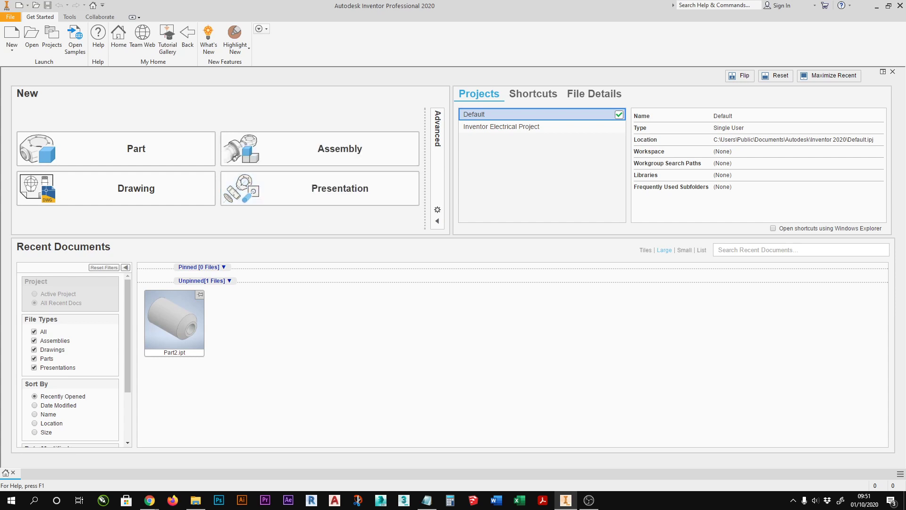
- Create a new part and start a 2D sketch on the horizontal XZ plane
{"action": "left_click", "coordinate": [149, 500]}
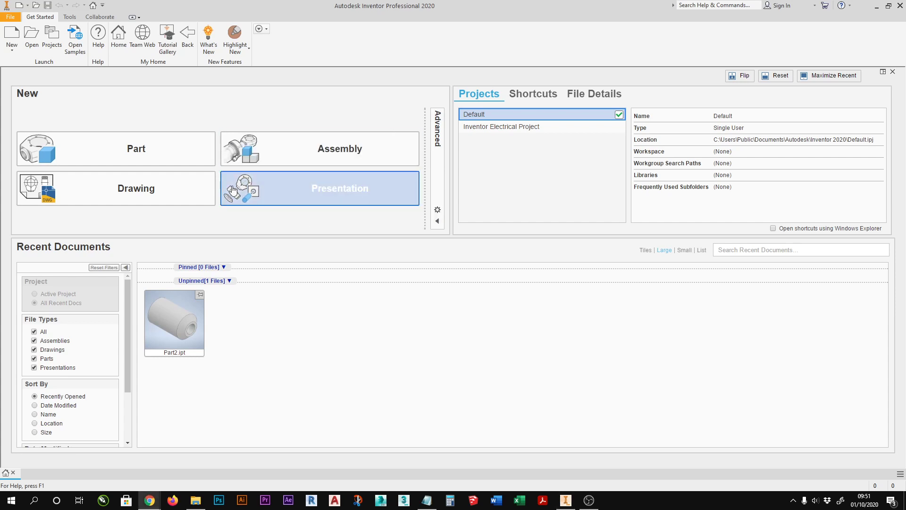
{"action": "left_click", "coordinate": [109, 147]}
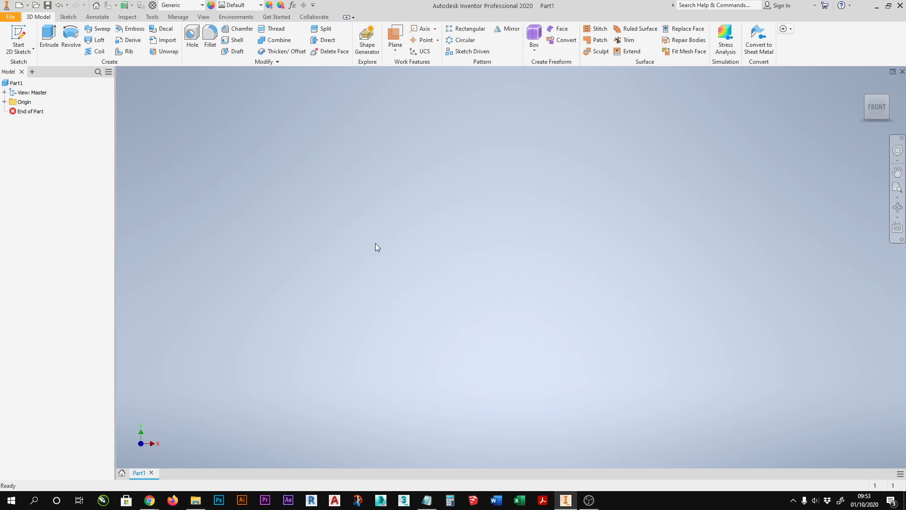
{"action": "left_click", "coordinate": [20, 34]}
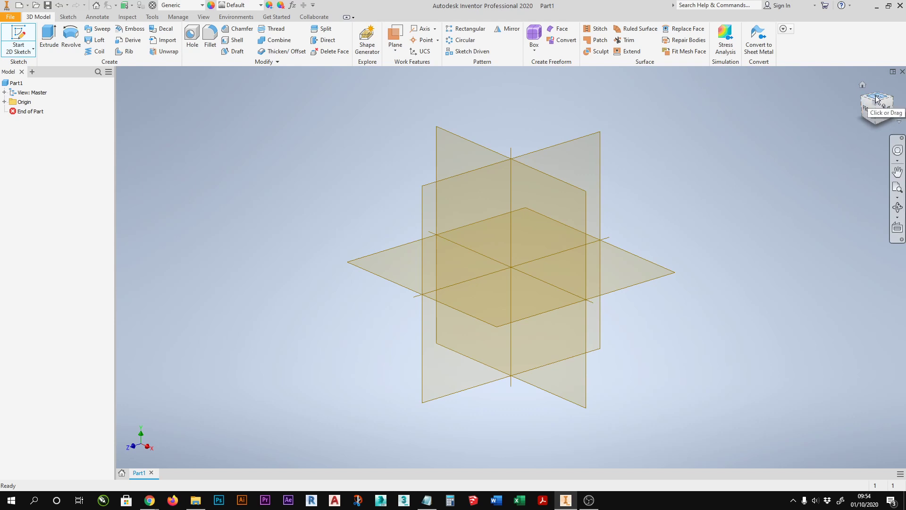
{"action": "key", "text": "s"}
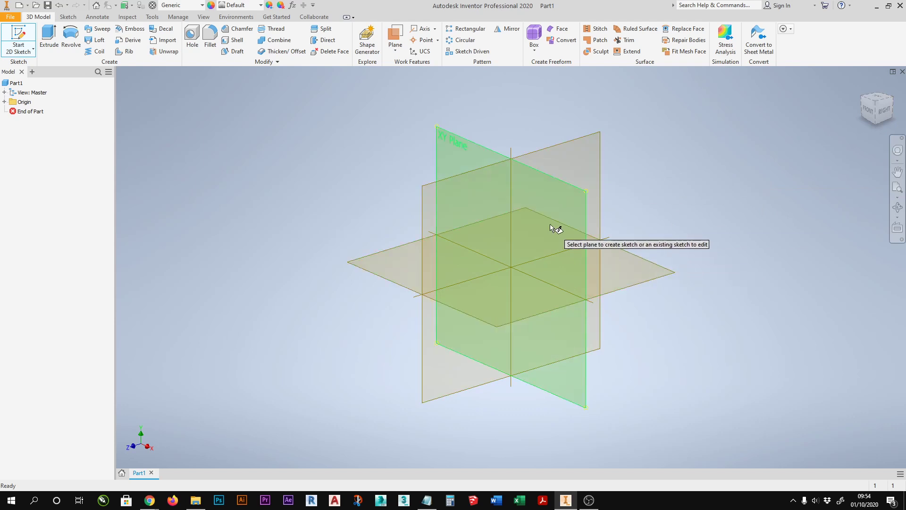
{"action": "left_click", "coordinate": [605, 259]}
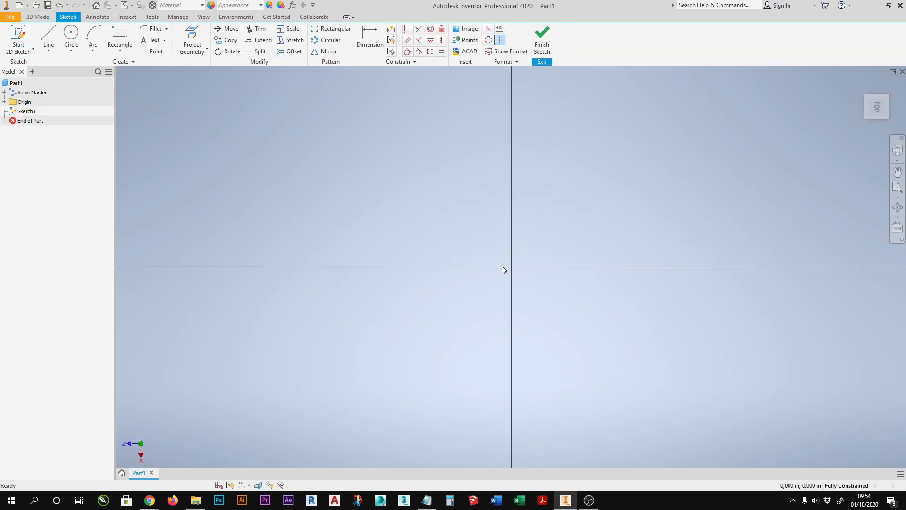
- Try a 3/4 in diameter circle centred on the sketch origin and undo it
{"action": "key", "text": "c"}
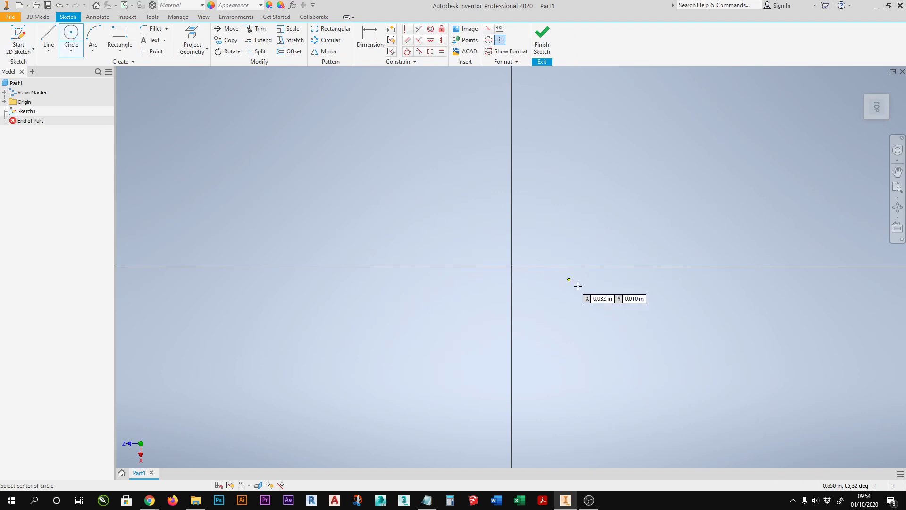
{"action": "left_click", "coordinate": [511, 268]}
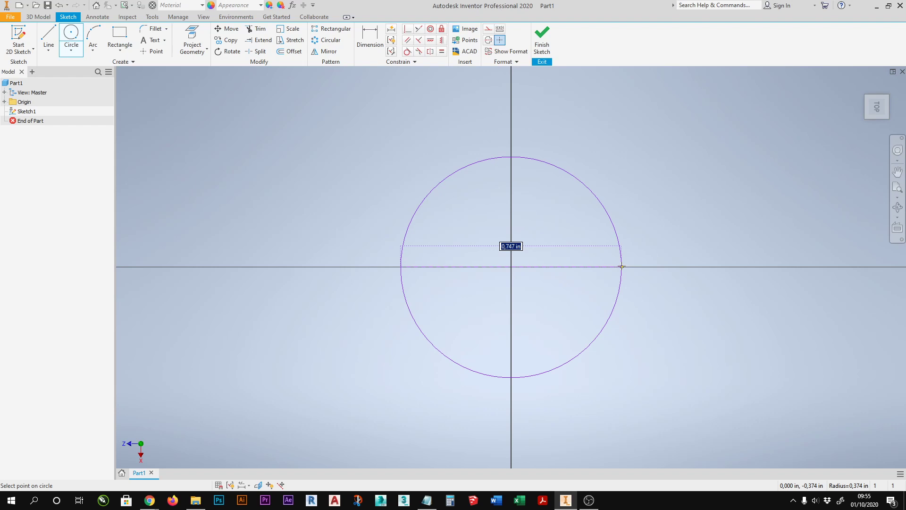
{"action": "type", "text": "3/4"}
{"action": "key", "text": "Return"}
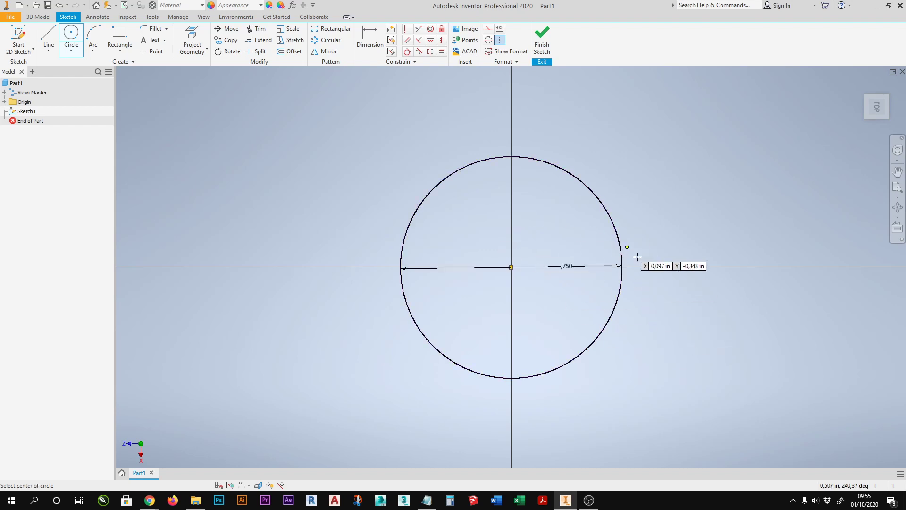
{"action": "key", "text": "ctrl+z"}
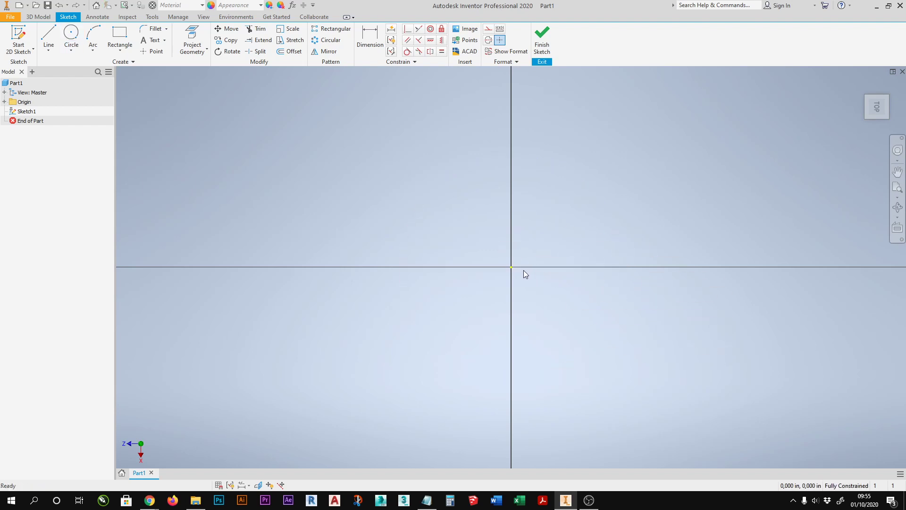
- Draw a circle of 3/4 in diameter centred on the sketch origin and finish the sketch
{"action": "left_click", "coordinate": [71, 34]}
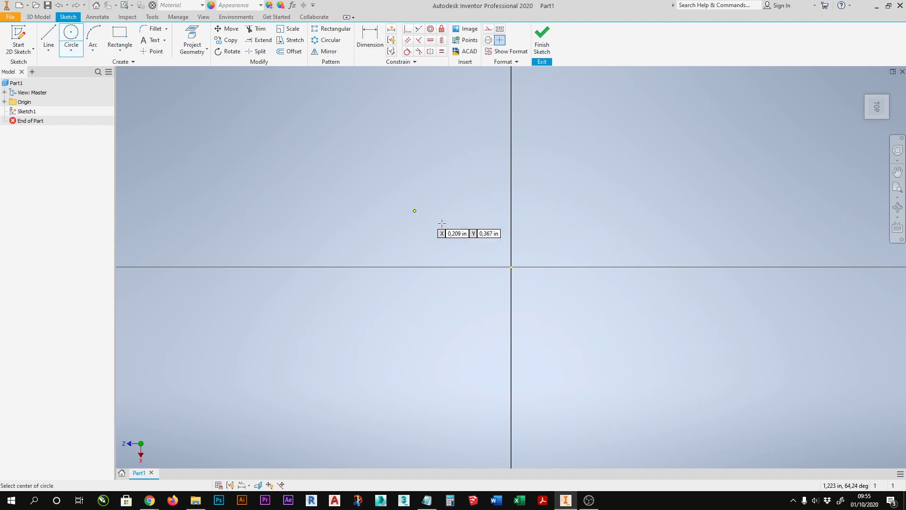
{"action": "left_click", "coordinate": [512, 267]}
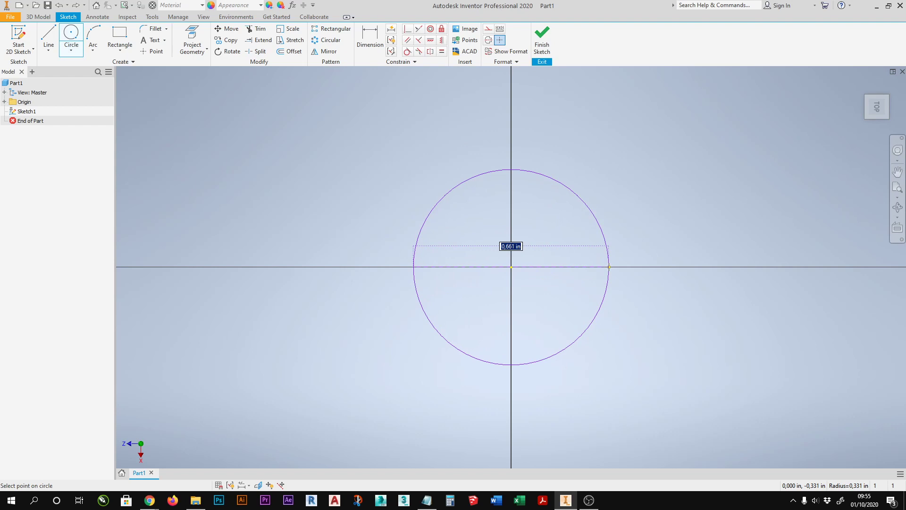
{"action": "type", "text": "3/4"}
{"action": "key", "text": "Return"}
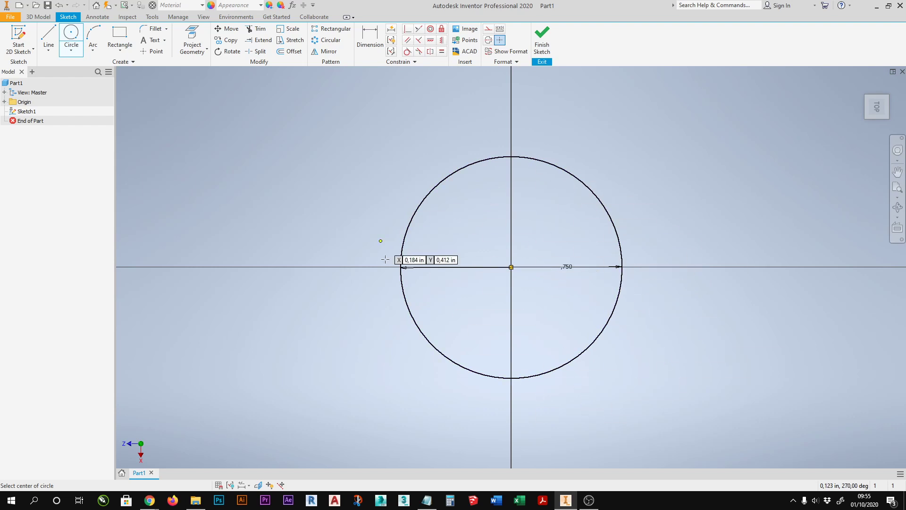
{"action": "left_click", "coordinate": [543, 47]}
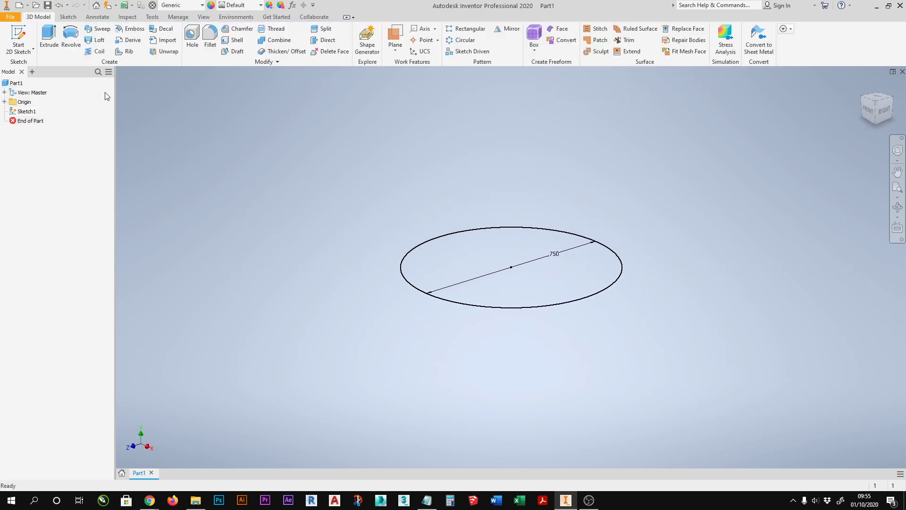
- Start an Extrude of the circular profile with a distance of 1 in
{"action": "left_click", "coordinate": [50, 46]}
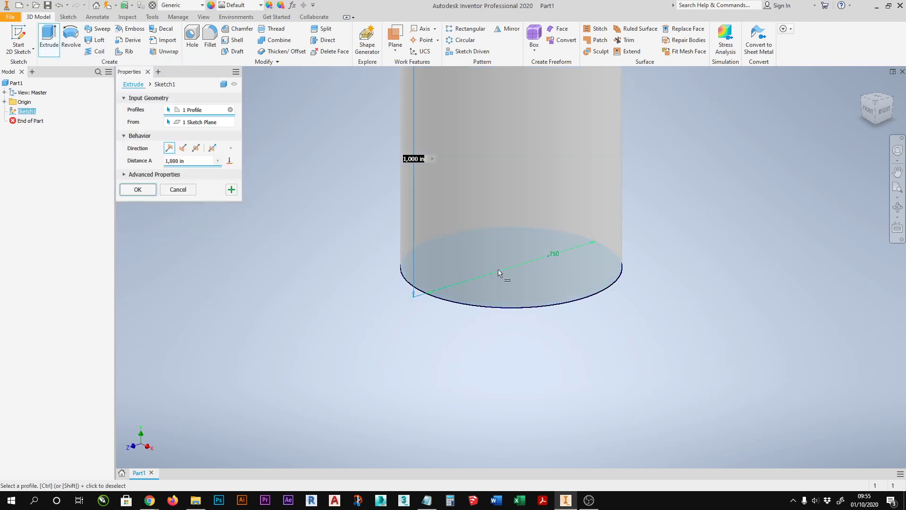
{"action": "scroll", "coordinate": [458, 380], "scroll_direction": "down", "scroll_amount": 2}
{"action": "scroll", "coordinate": [458, 380], "scroll_direction": "up", "scroll_amount": 4}
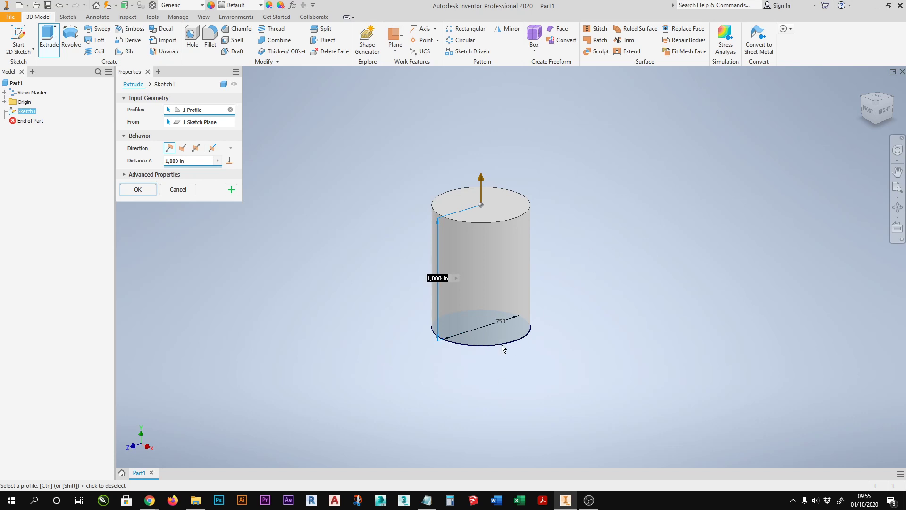
{"action": "scroll", "coordinate": [492, 353], "scroll_direction": "down", "scroll_amount": 2}
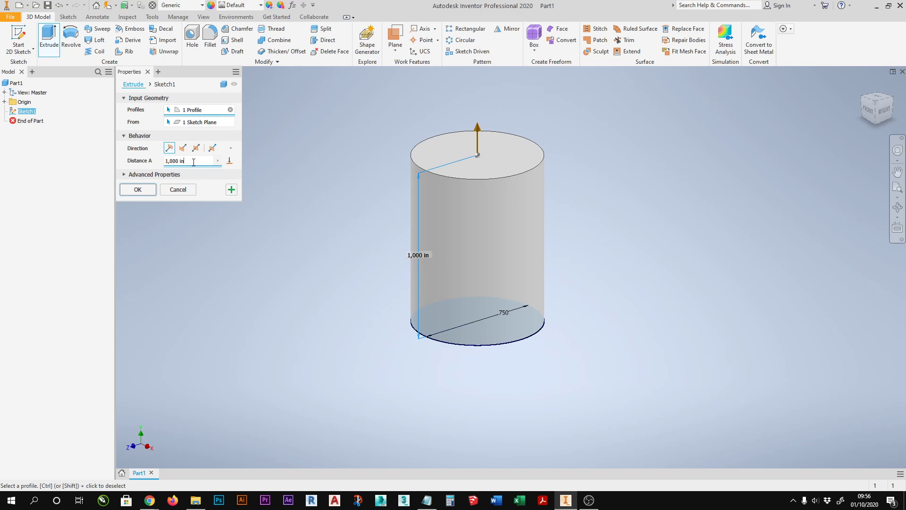
{"action": "left_click_drag", "start_coordinate": [191, 162], "coordinate": [145, 163]}
{"action": "type", "text": "1"}
- Preview the symmetric, flipped and asymmetric extrusion directions and return to the default direction
{"action": "left_click", "coordinate": [195, 148]}
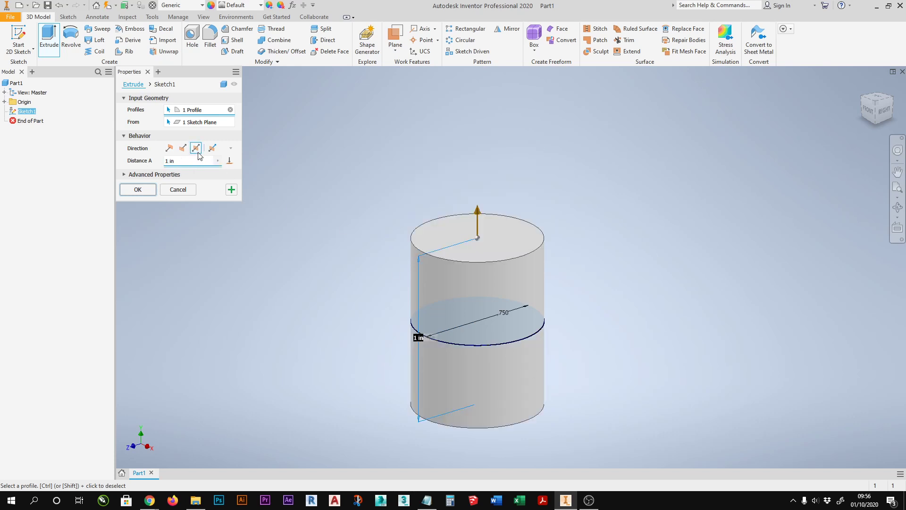
{"action": "left_click", "coordinate": [183, 148]}
{"action": "left_click", "coordinate": [169, 148]}
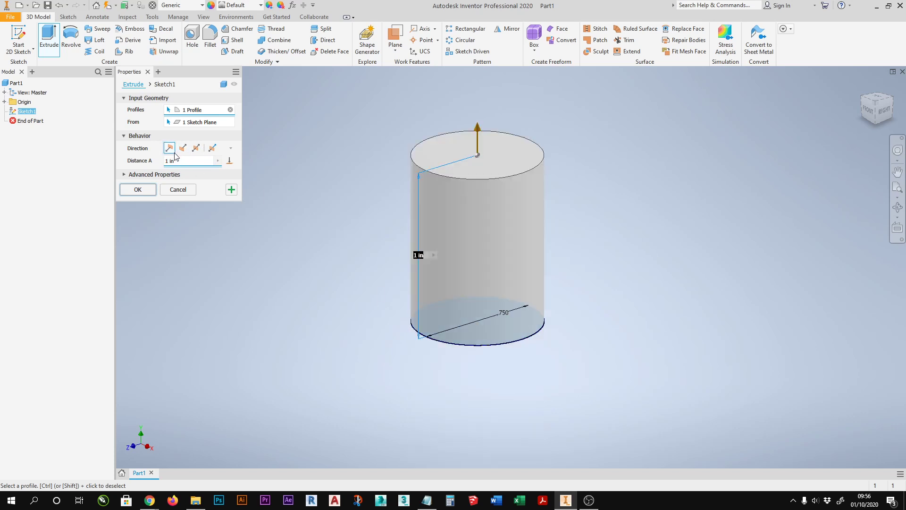
{"action": "left_click", "coordinate": [212, 148]}
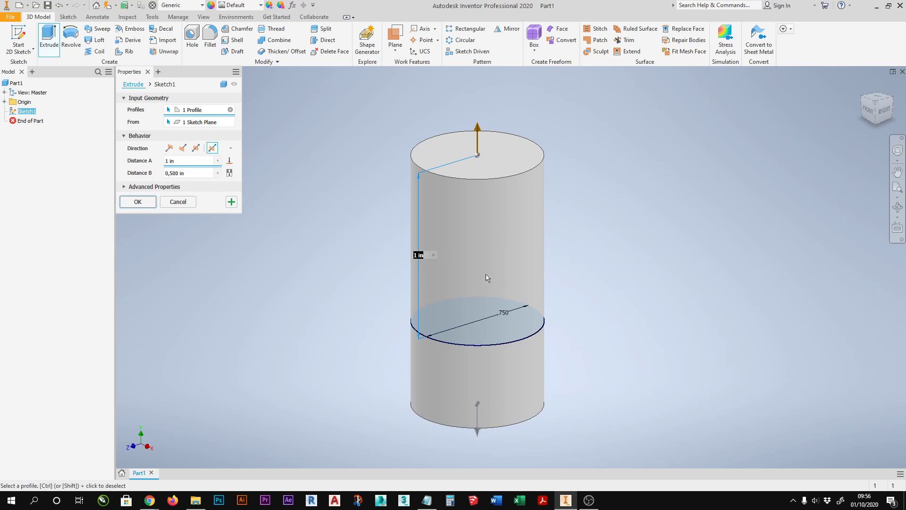
{"action": "left_click", "coordinate": [168, 148]}
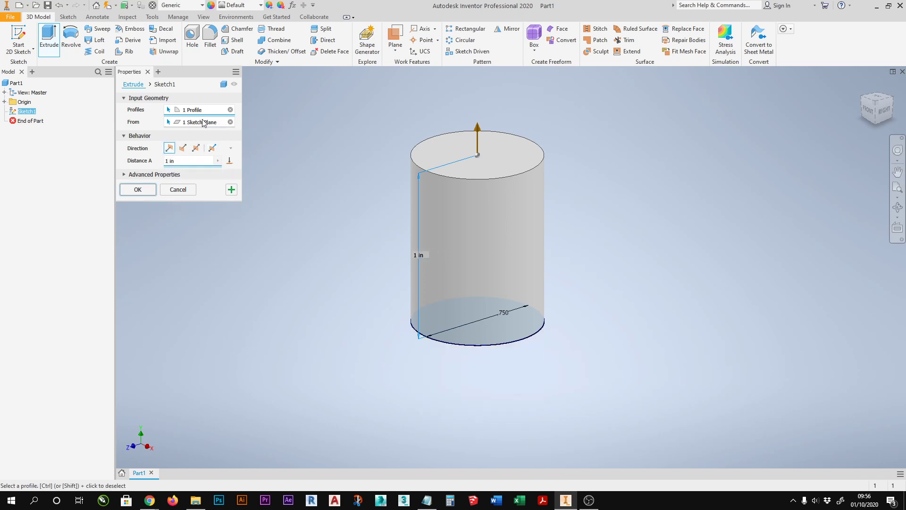
{"action": "left_click", "coordinate": [200, 123]}
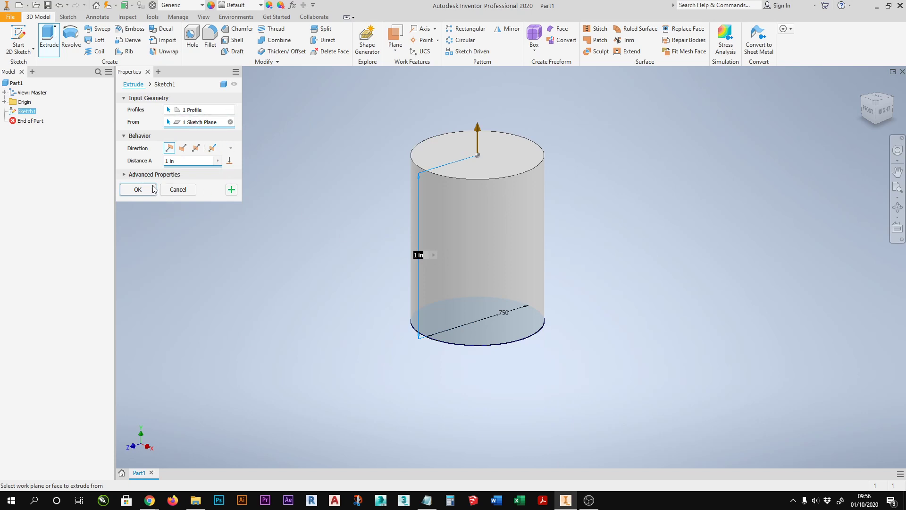
- Extrude the circle 2 in in the default direction and undo the extrusion
{"action": "left_click", "coordinate": [183, 161]}
{"action": "type", "text": "2"}
{"action": "scroll", "coordinate": [440, 436], "scroll_direction": "down", "scroll_amount": 2}
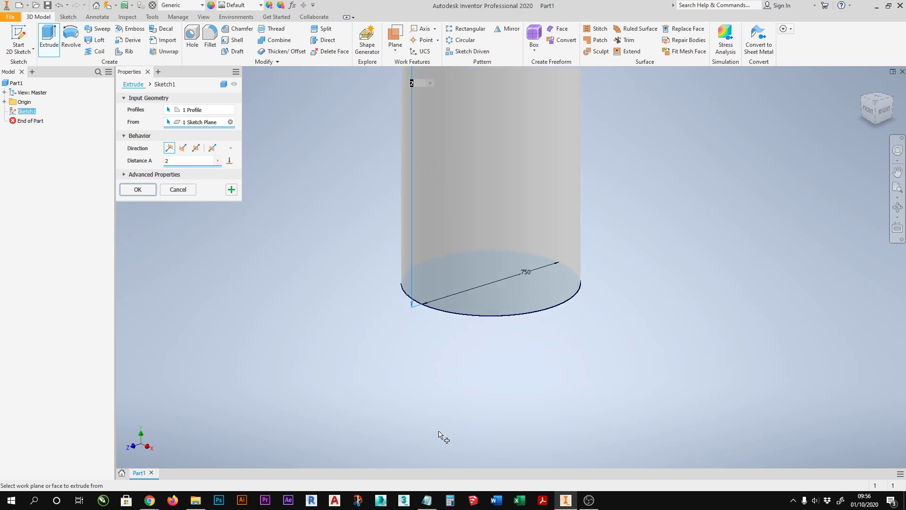
{"action": "scroll", "coordinate": [440, 435], "scroll_direction": "up", "scroll_amount": 3}
{"action": "scroll", "coordinate": [467, 200], "scroll_direction": "down", "scroll_amount": 1}
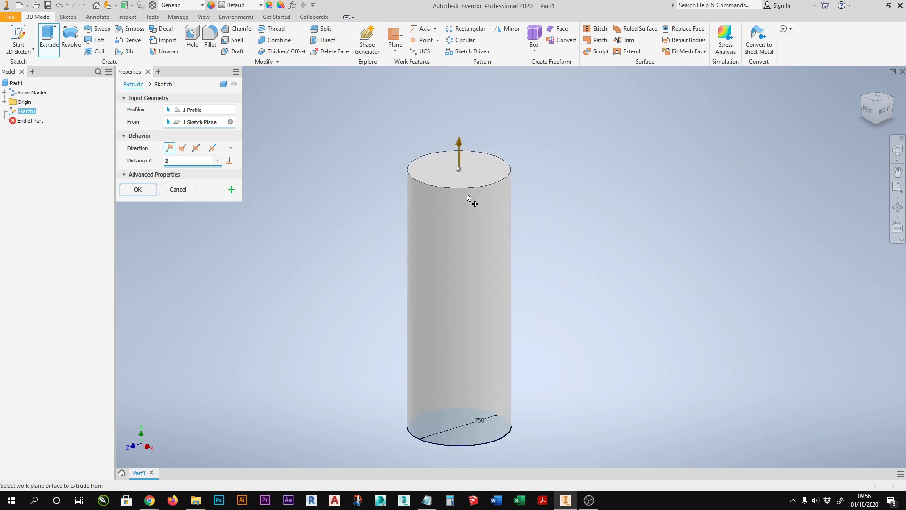
{"action": "left_click", "coordinate": [136, 190]}
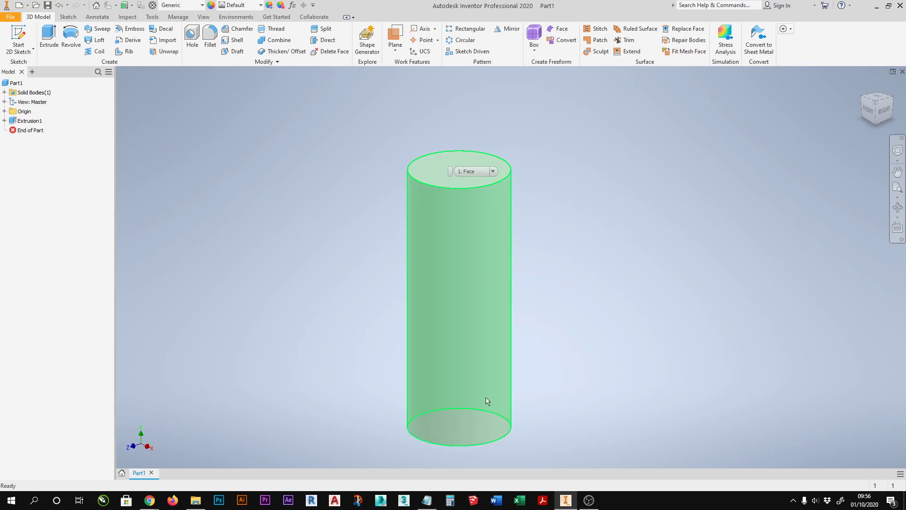
{"action": "key", "text": "ctrl+z"}
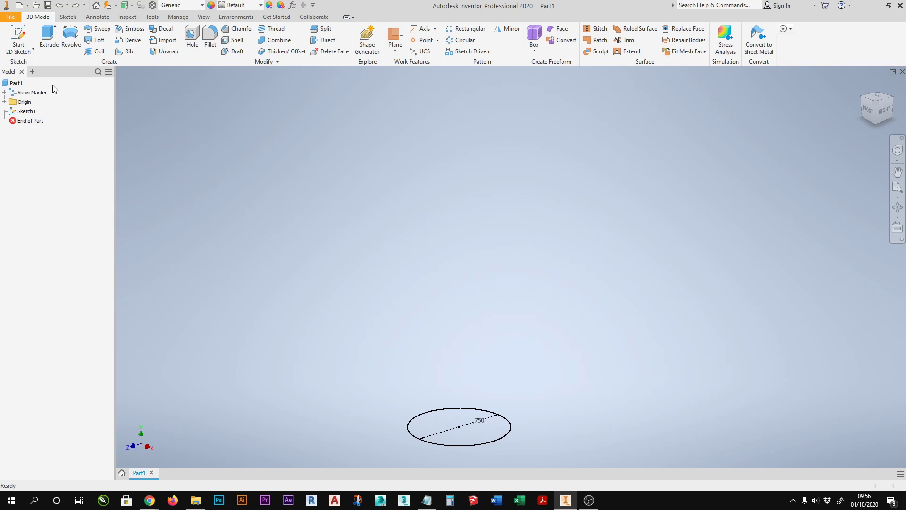
- Reopen the circle's sketch for editing
{"action": "left_click", "coordinate": [457, 448]}
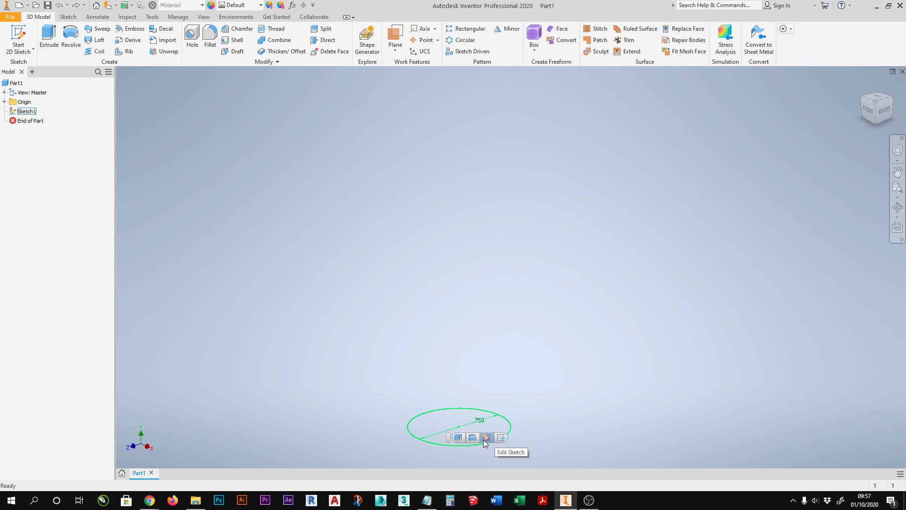
{"action": "right_click", "coordinate": [429, 442]}
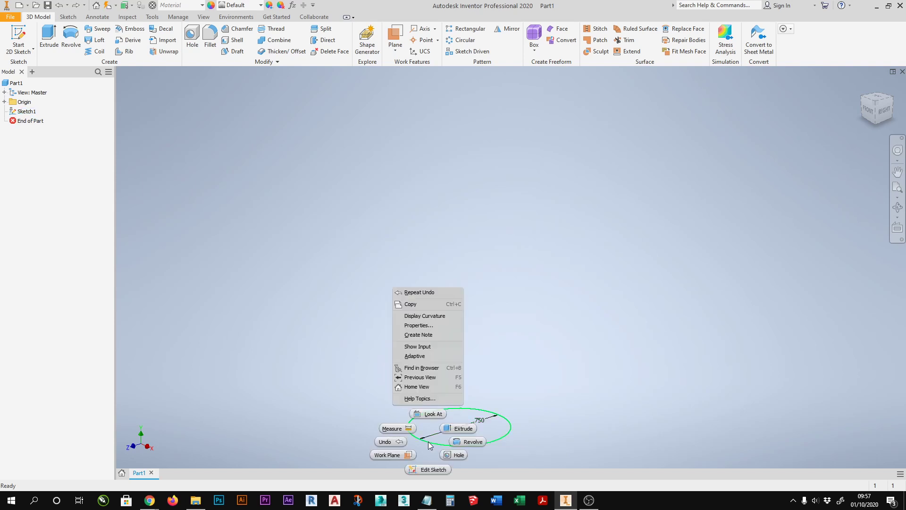
{"action": "left_click", "coordinate": [593, 314]}
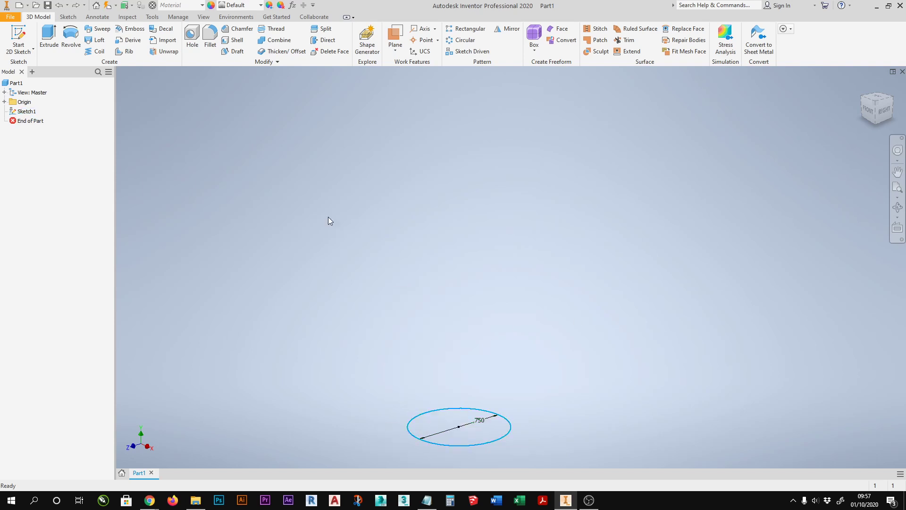
{"action": "right_click", "coordinate": [452, 444]}
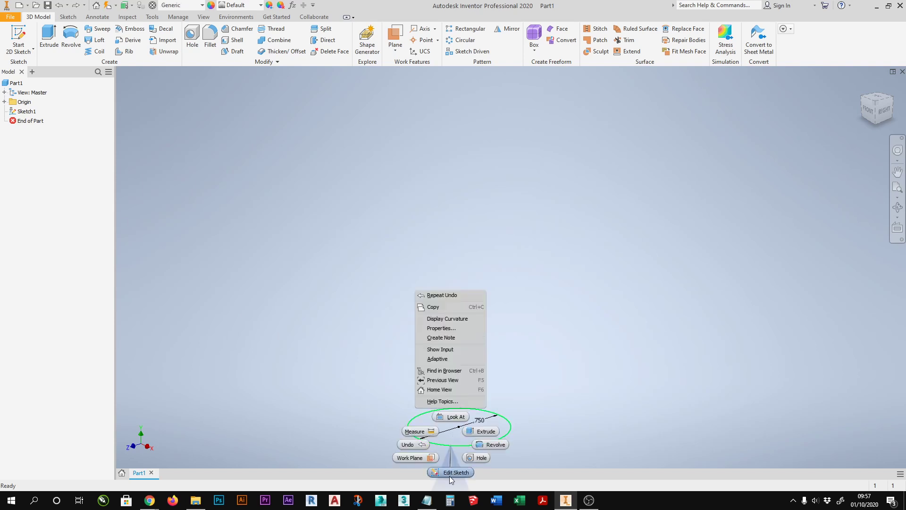
{"action": "left_click", "coordinate": [617, 430]}
{"action": "left_click", "coordinate": [497, 440]}
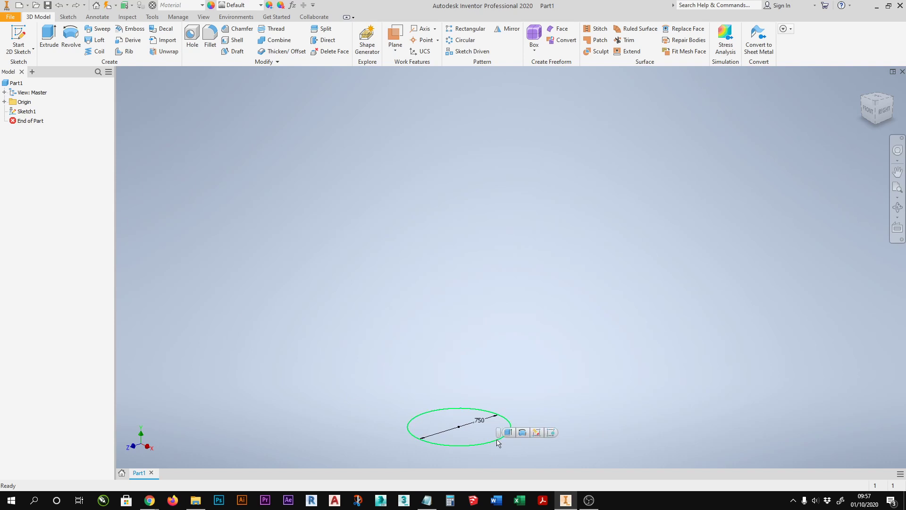
{"action": "right_click", "coordinate": [443, 446]}
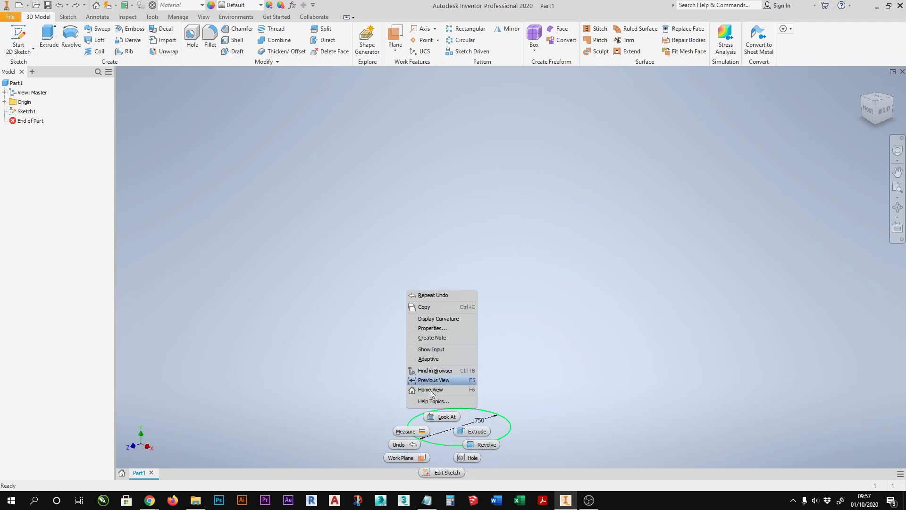
{"action": "left_click", "coordinate": [438, 472]}
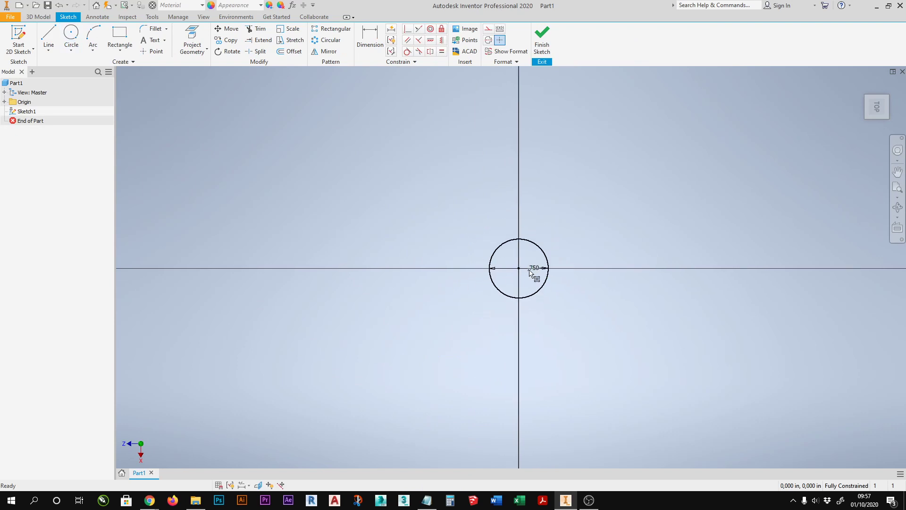
{"action": "scroll", "coordinate": [534, 272], "scroll_direction": "up", "scroll_amount": 5}
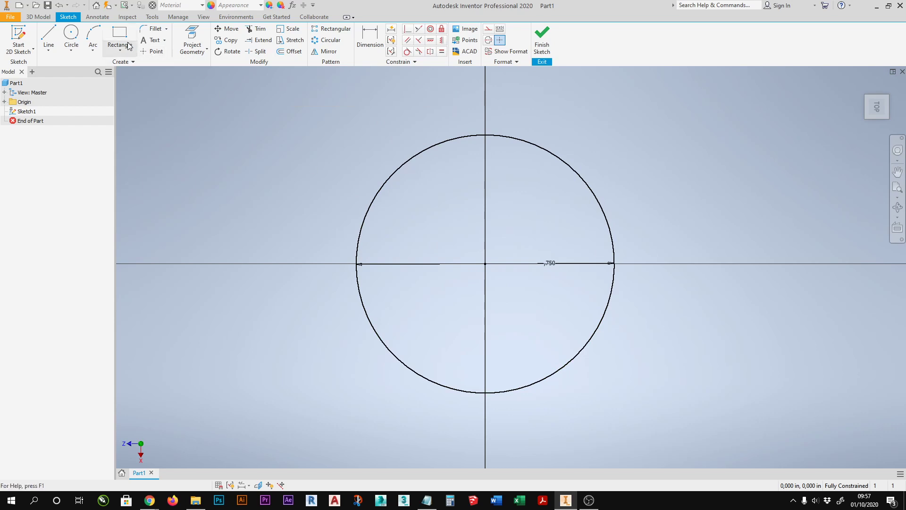
{"action": "left_click", "coordinate": [71, 35]}
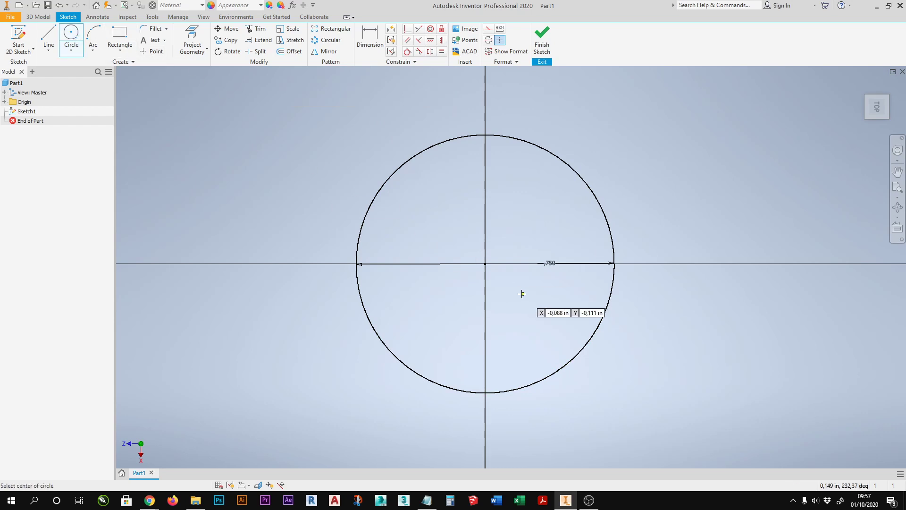
{"action": "left_click", "coordinate": [486, 264]}
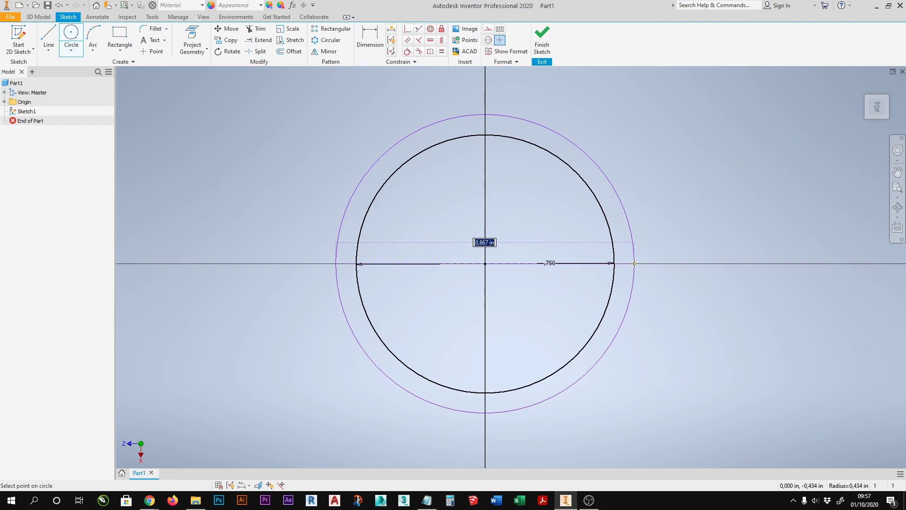
{"action": "key", "text": "Escape"}
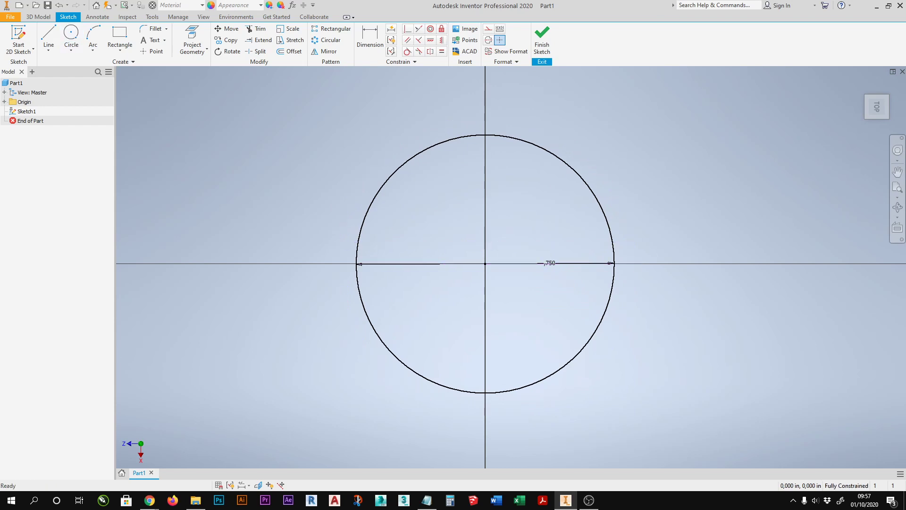
{"action": "key", "text": "alt+Tab"}
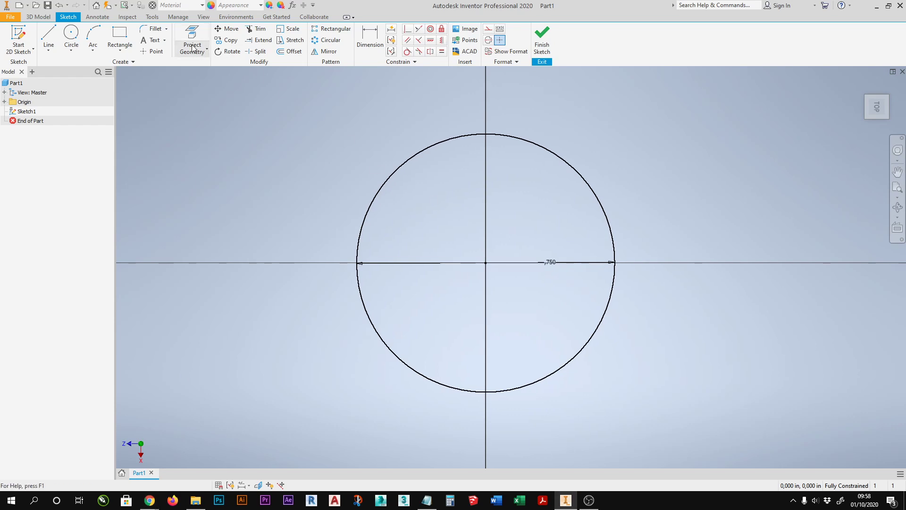
- Draw a 1/2 in diameter circle concentric with the existing circle, centered on the sketch origin
{"action": "left_click", "coordinate": [71, 34]}
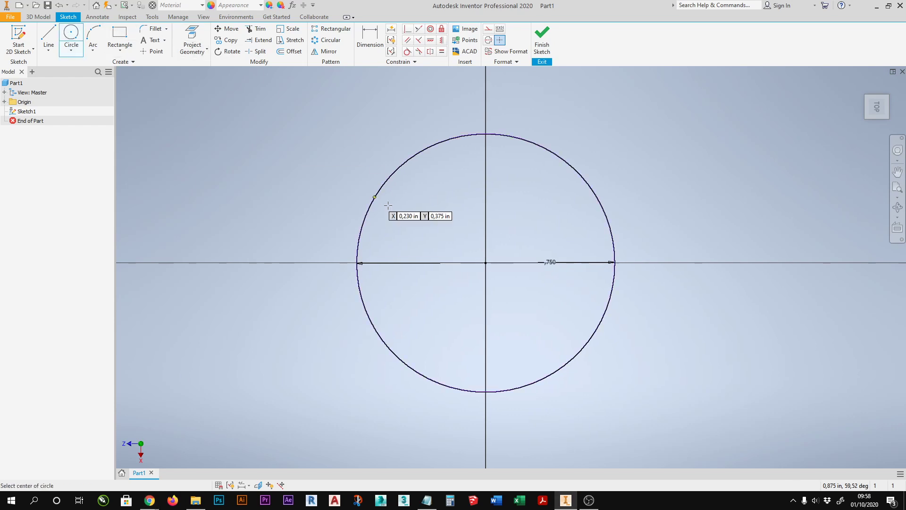
{"action": "left_click", "coordinate": [486, 262]}
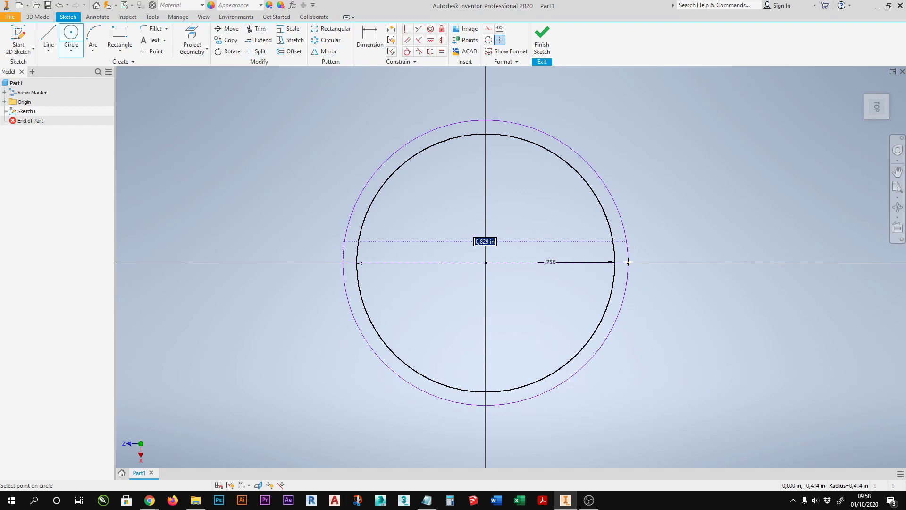
{"action": "type", "text": "1/2"}
{"action": "key", "text": "Return"}
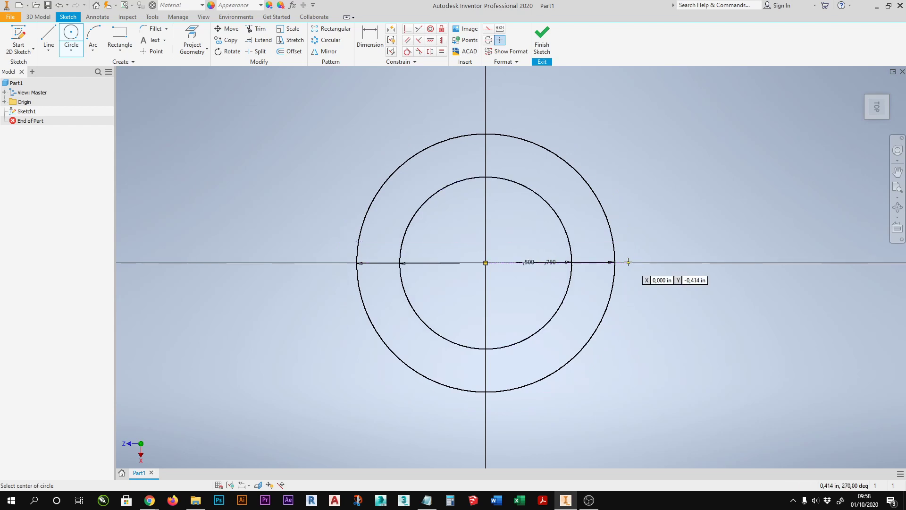
{"action": "scroll", "coordinate": [593, 283], "scroll_direction": "down", "scroll_amount": 6}
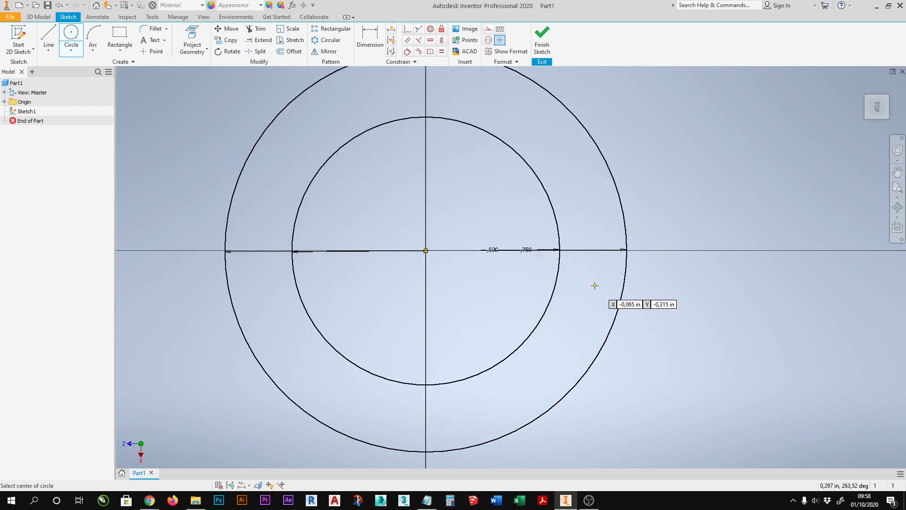
{"action": "key", "text": "Escape"}
{"action": "scroll", "coordinate": [598, 304], "scroll_direction": "up", "scroll_amount": 6}
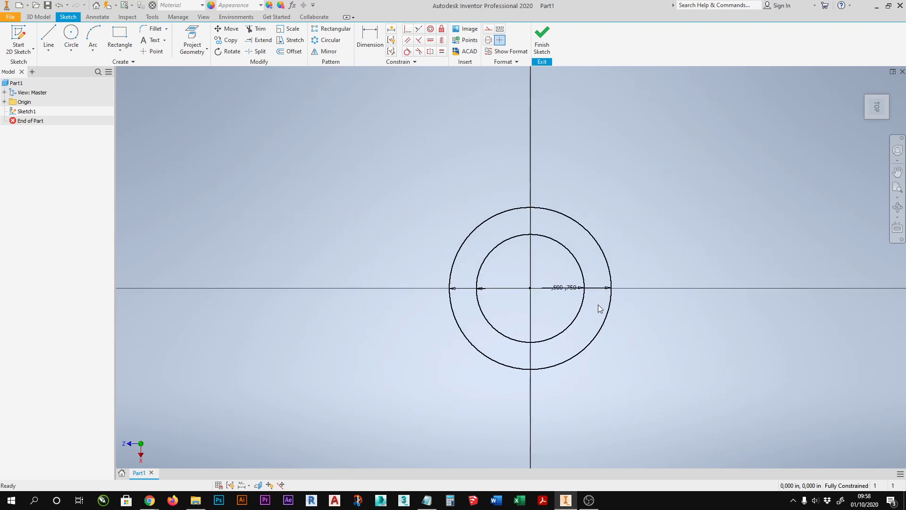
- Finish the sketch and extrude the ring between the two circles 2 in in the default direction
{"action": "left_click", "coordinate": [549, 53]}
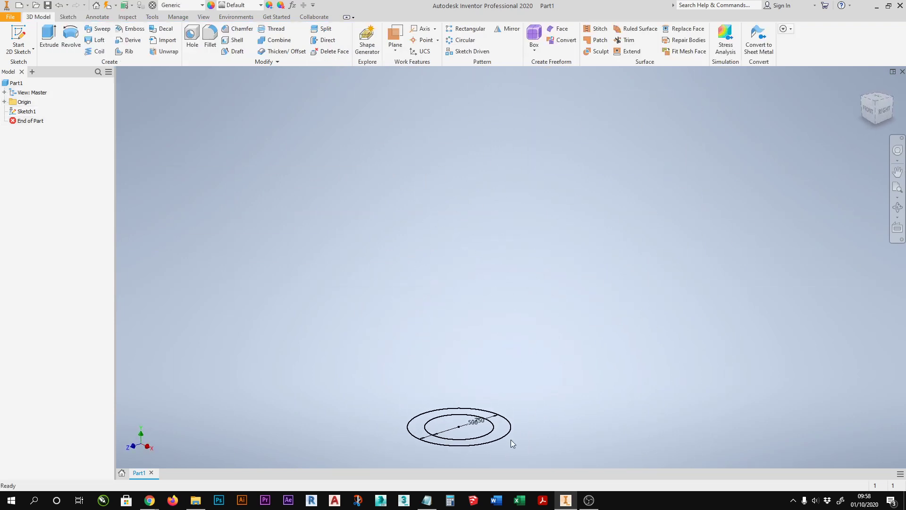
{"action": "left_click", "coordinate": [49, 38]}
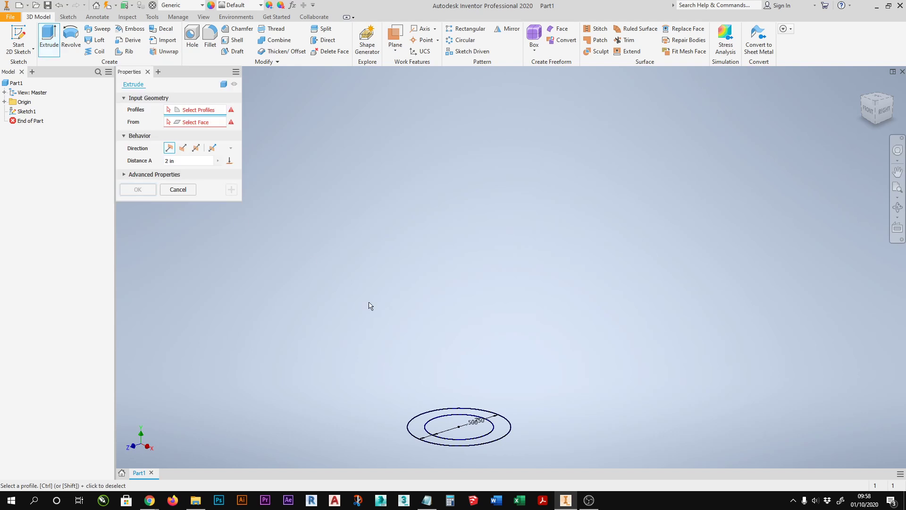
{"action": "left_click", "coordinate": [499, 428]}
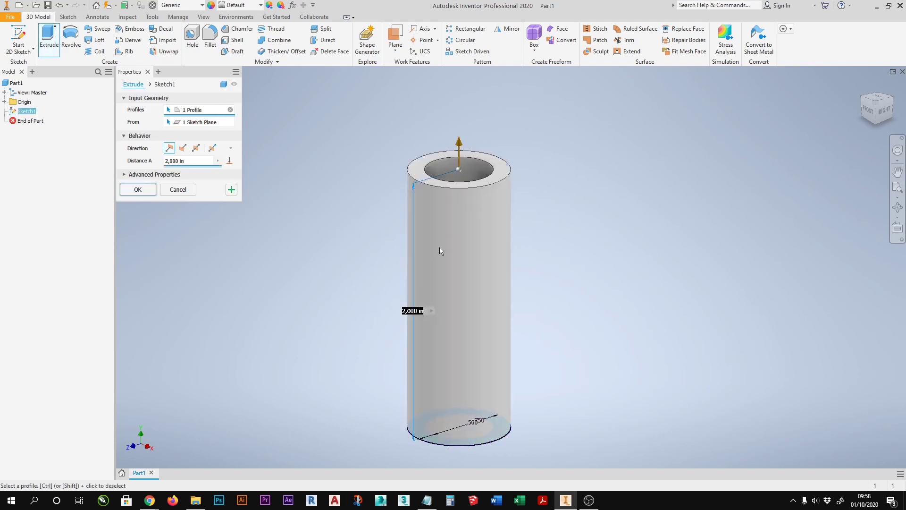
{"action": "left_click", "coordinate": [137, 189]}
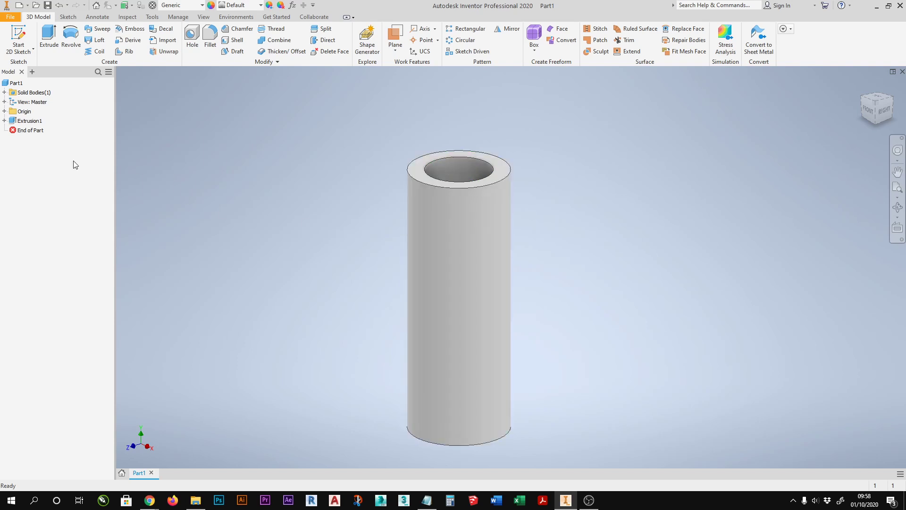
- Examine the extrusion feature and the sketch nested under it in the model tree
{"action": "left_click", "coordinate": [4, 121]}
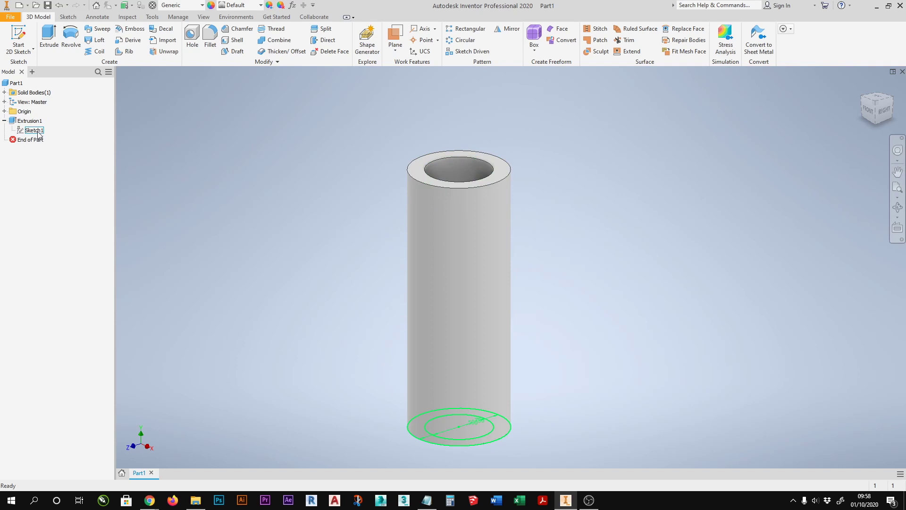
{"action": "right_click", "coordinate": [39, 135]}
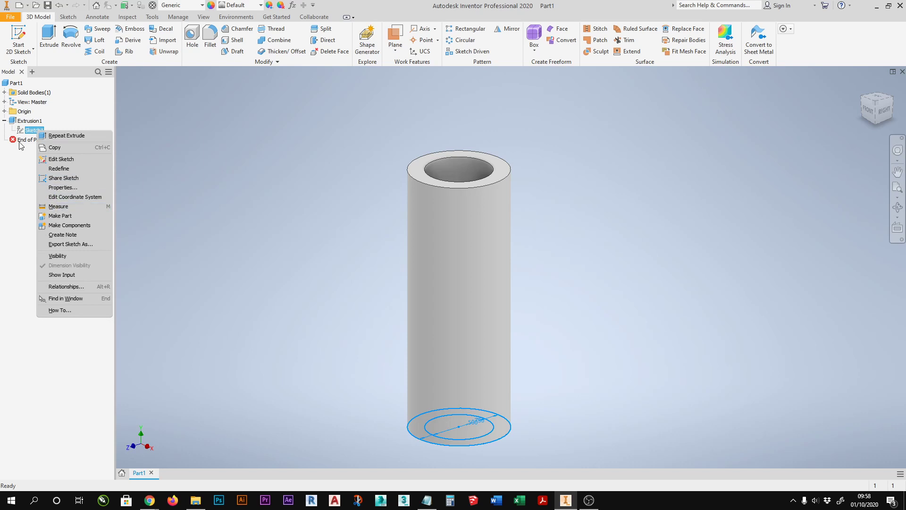
{"action": "left_click", "coordinate": [26, 121]}
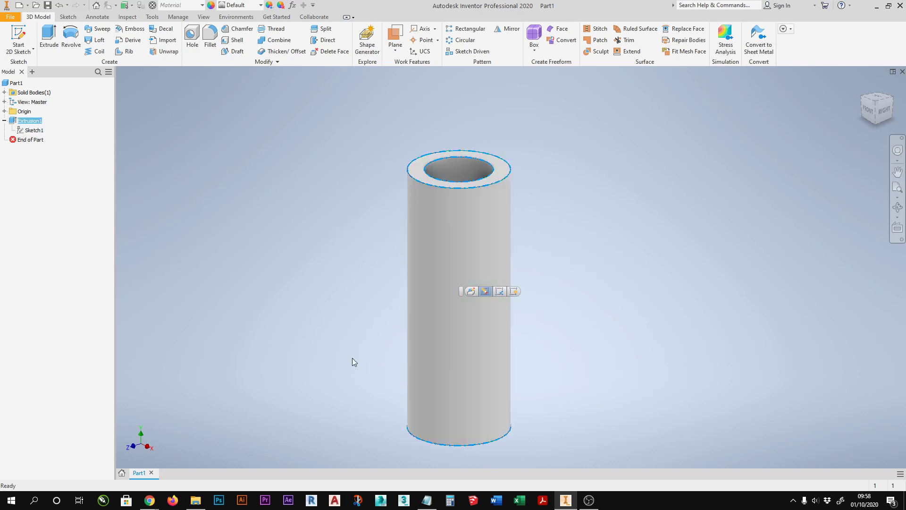
{"action": "left_click", "coordinate": [149, 500]}
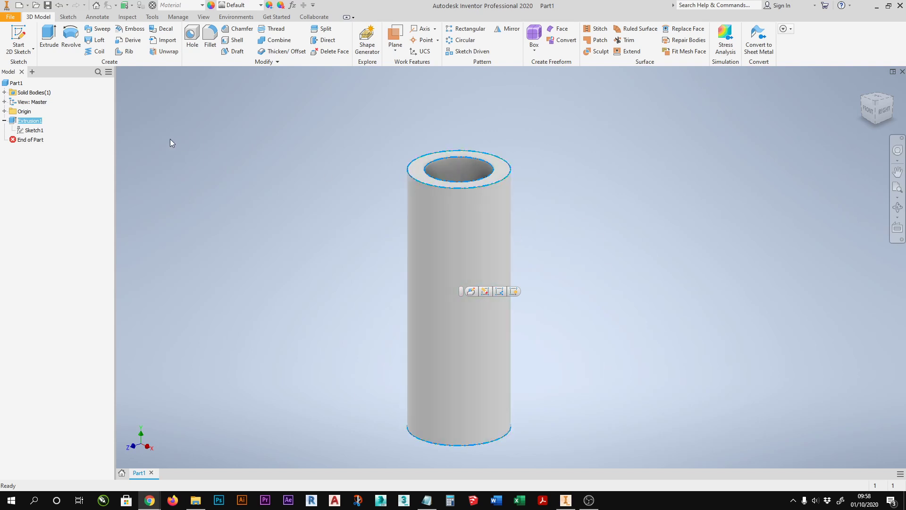
{"action": "left_click", "coordinate": [4, 121]}
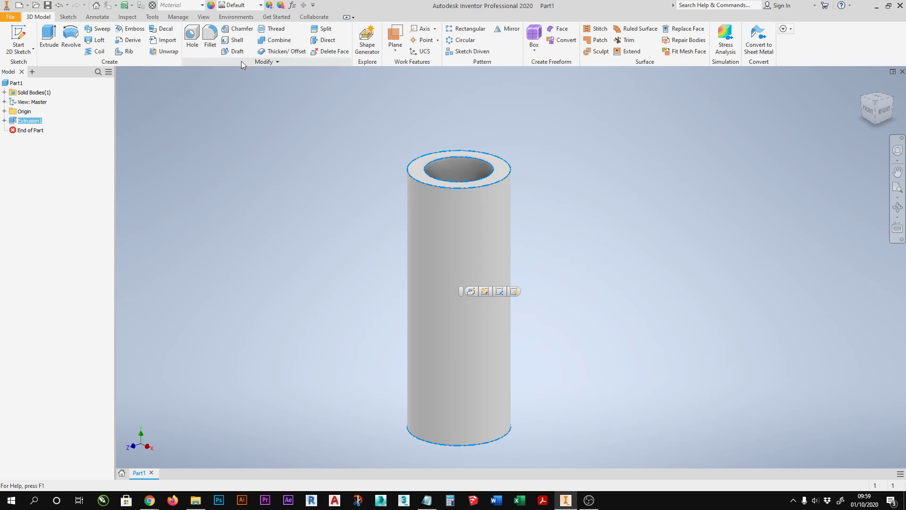
- Start an equal-distance Chamfer on the outer edge at the tube's upper end with a distance of 0.05 in
{"action": "left_click", "coordinate": [241, 30]}
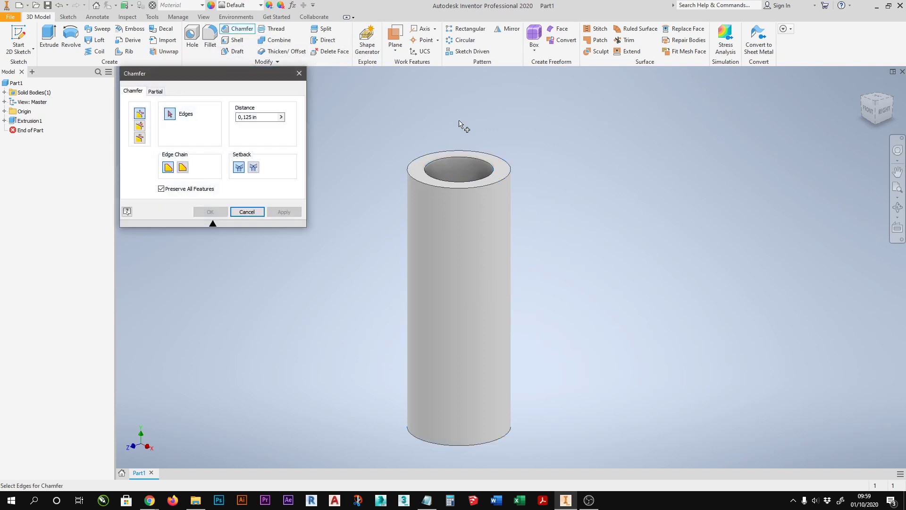
{"action": "left_click", "coordinate": [171, 114]}
{"action": "scroll", "coordinate": [460, 182], "scroll_direction": "down", "scroll_amount": 4}
{"action": "scroll", "coordinate": [464, 184], "scroll_direction": "up", "scroll_amount": 5}
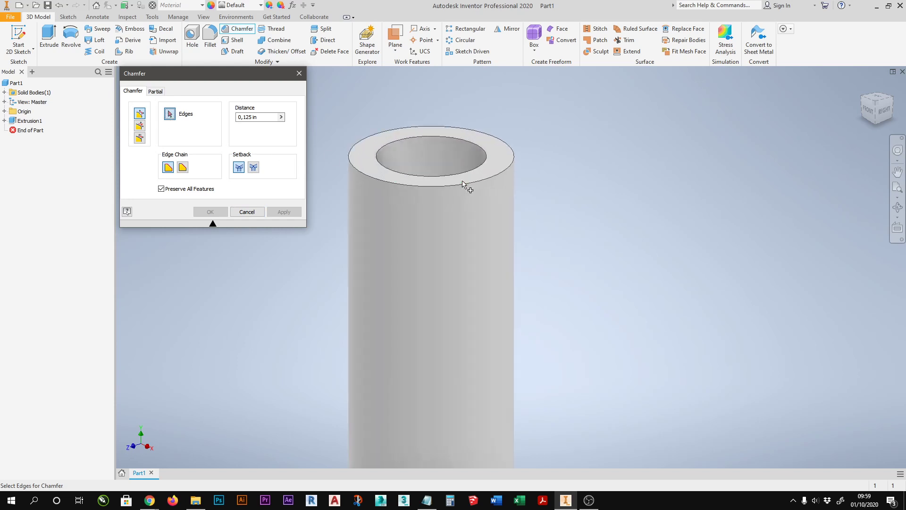
{"action": "left_click", "coordinate": [491, 182]}
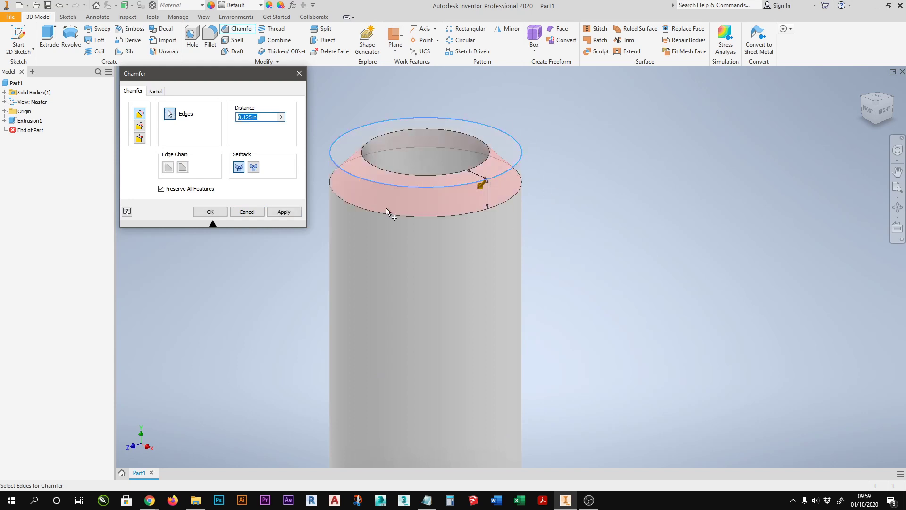
{"action": "left_click", "coordinate": [247, 118]}
{"action": "double_click", "coordinate": [245, 120]}
{"action": "type", "text": "0,05"}
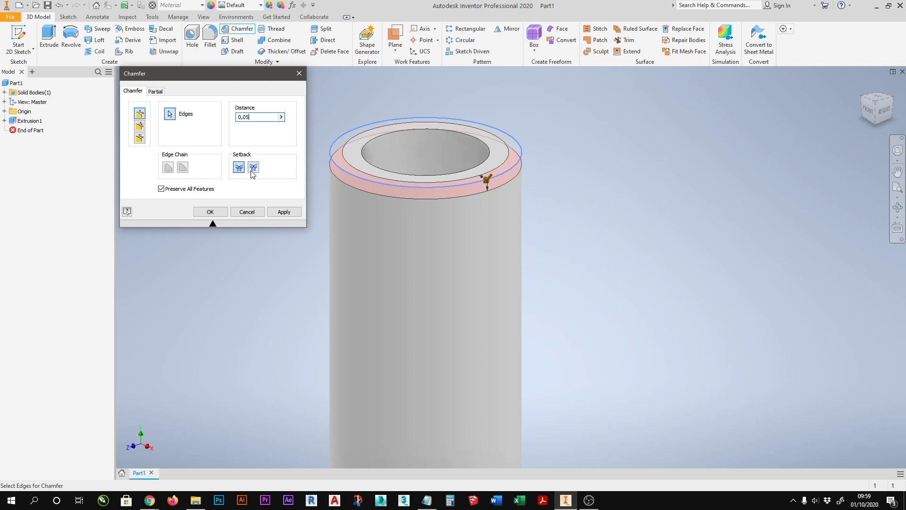
- Preview the chamfer's no-setback option, return to the setback option and apply the chamfer
{"action": "scroll", "coordinate": [440, 186], "scroll_direction": "up", "scroll_amount": 1}
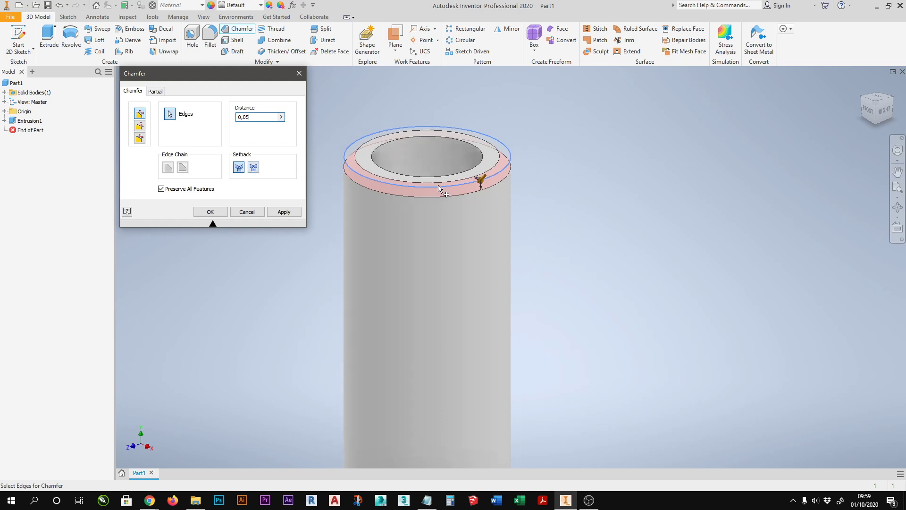
{"action": "scroll", "coordinate": [439, 187], "scroll_direction": "down", "scroll_amount": 3}
{"action": "left_click", "coordinate": [254, 168]}
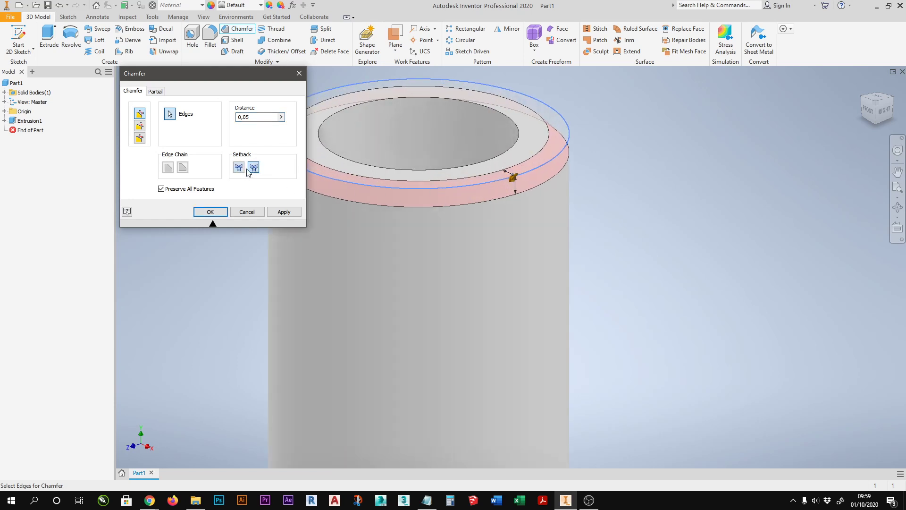
{"action": "left_click", "coordinate": [239, 168]}
{"action": "left_click", "coordinate": [211, 212]}
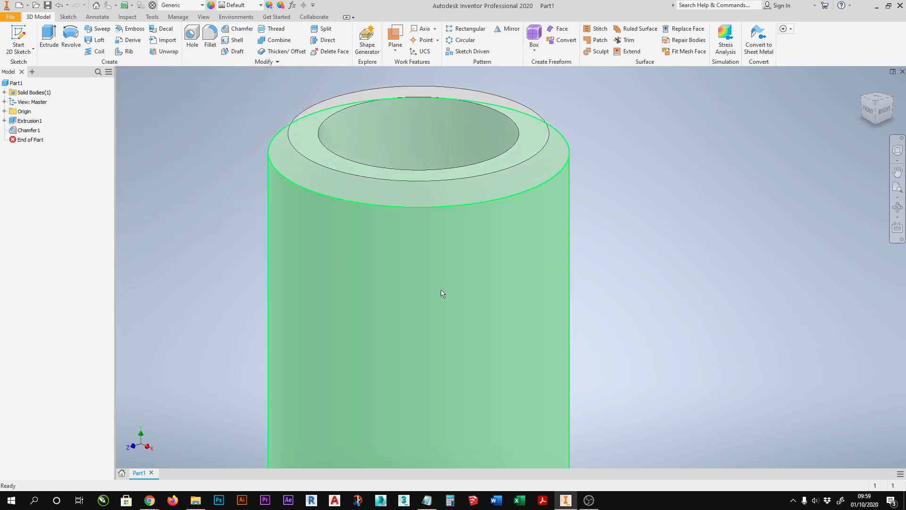
- Examine the chamfered upper end and the outer cylindrical face of the tube
{"action": "scroll", "coordinate": [493, 163], "scroll_direction": "up", "scroll_amount": 3}
{"action": "scroll", "coordinate": [492, 164], "scroll_direction": "down", "scroll_amount": 2}
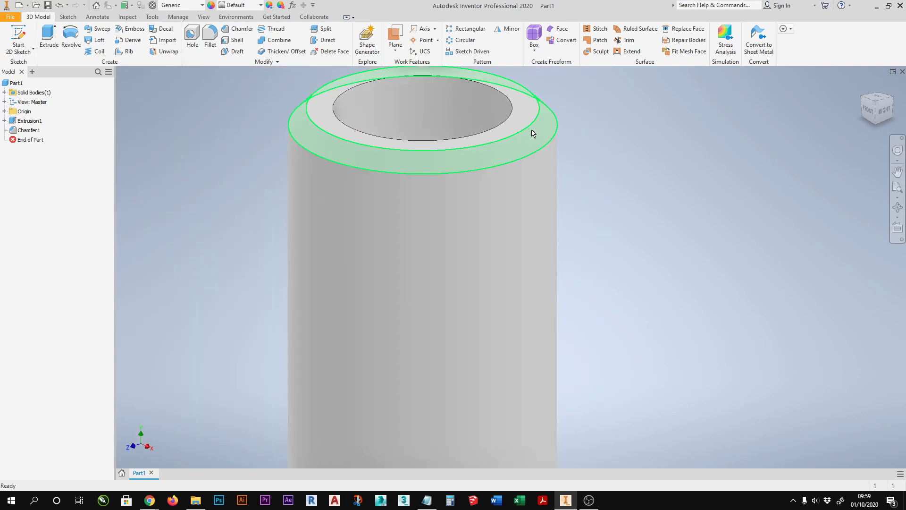
{"action": "scroll", "coordinate": [532, 133], "scroll_direction": "down", "scroll_amount": 2}
{"action": "scroll", "coordinate": [531, 135], "scroll_direction": "up", "scroll_amount": 1}
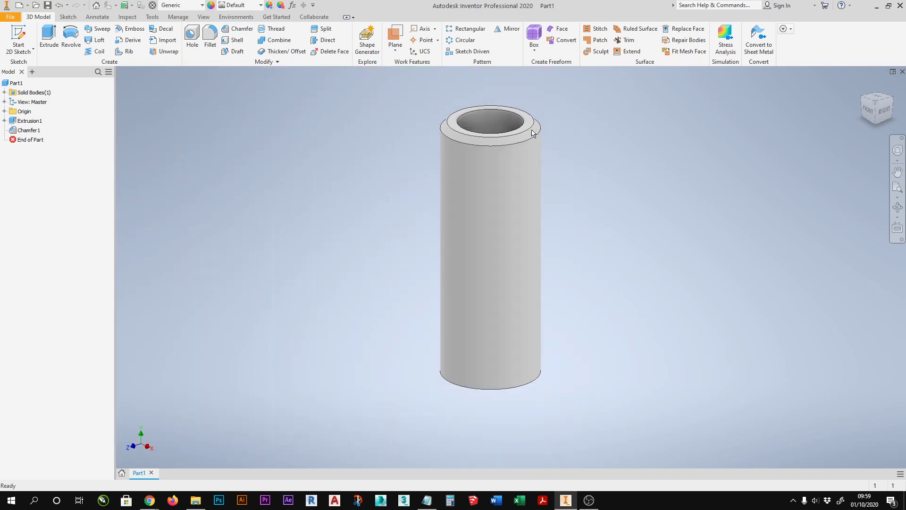
{"action": "scroll", "coordinate": [529, 137], "scroll_direction": "down", "scroll_amount": 2}
{"action": "scroll", "coordinate": [527, 139], "scroll_direction": "up", "scroll_amount": 2}
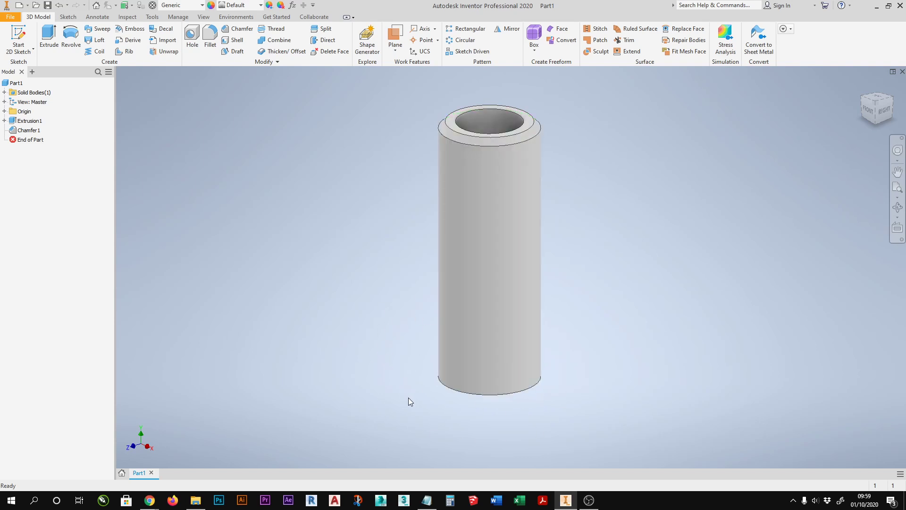
{"action": "left_click", "coordinate": [512, 144]}
{"action": "left_click", "coordinate": [522, 193]}
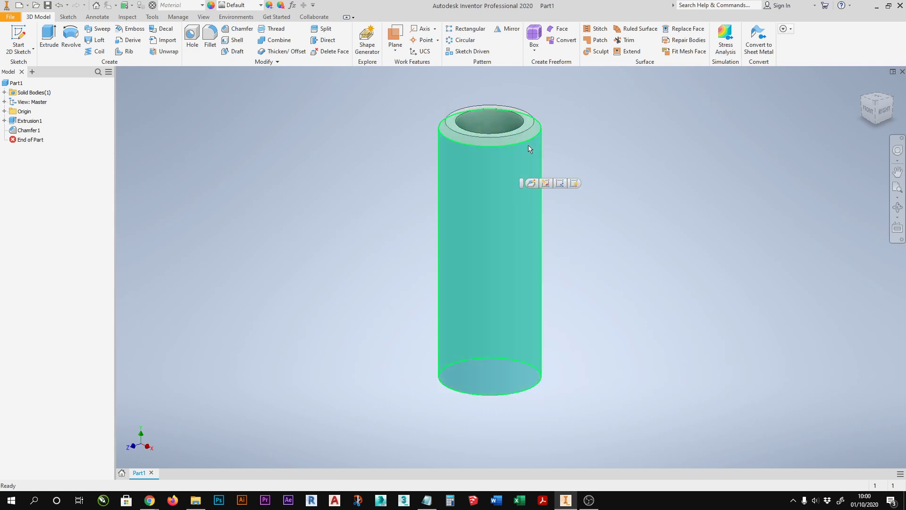
{"action": "key", "text": "Escape"}
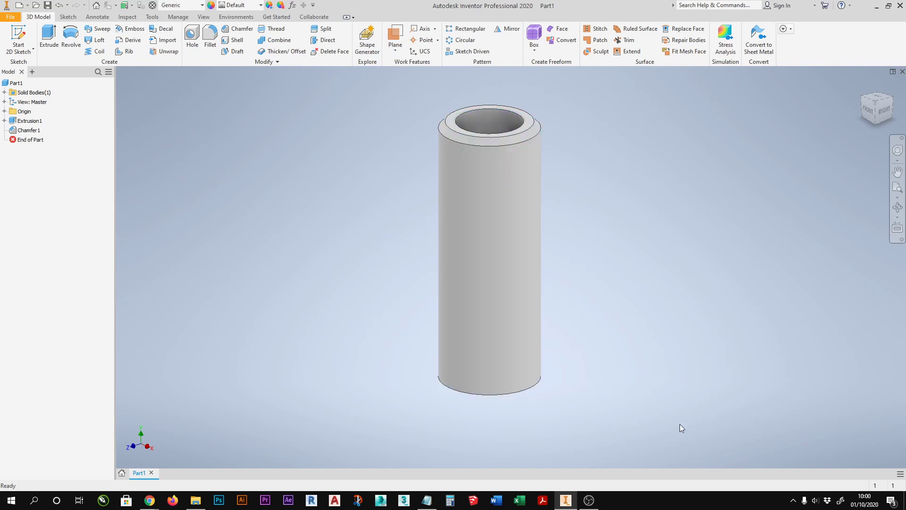
{"action": "left_click", "coordinate": [22, 121]}
{"action": "left_click", "coordinate": [490, 144]}
{"action": "left_click", "coordinate": [491, 144]}
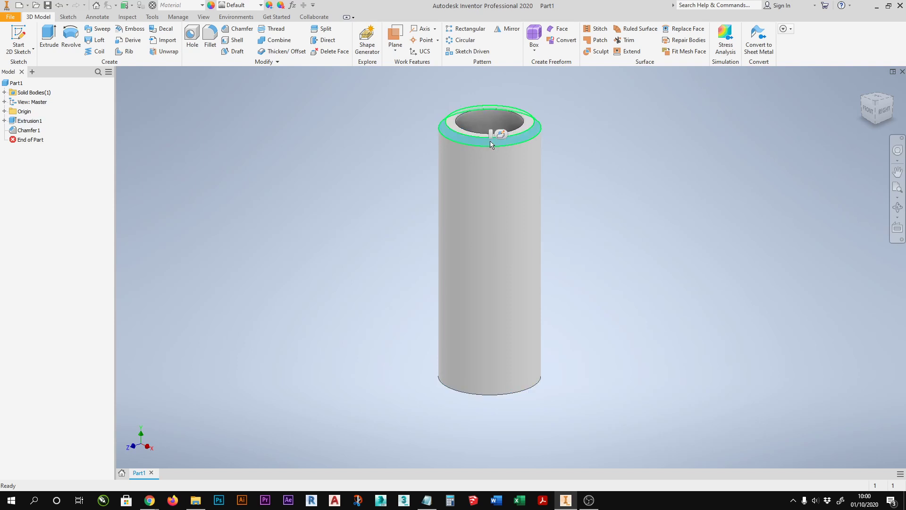
{"action": "left_click", "coordinate": [504, 166]}
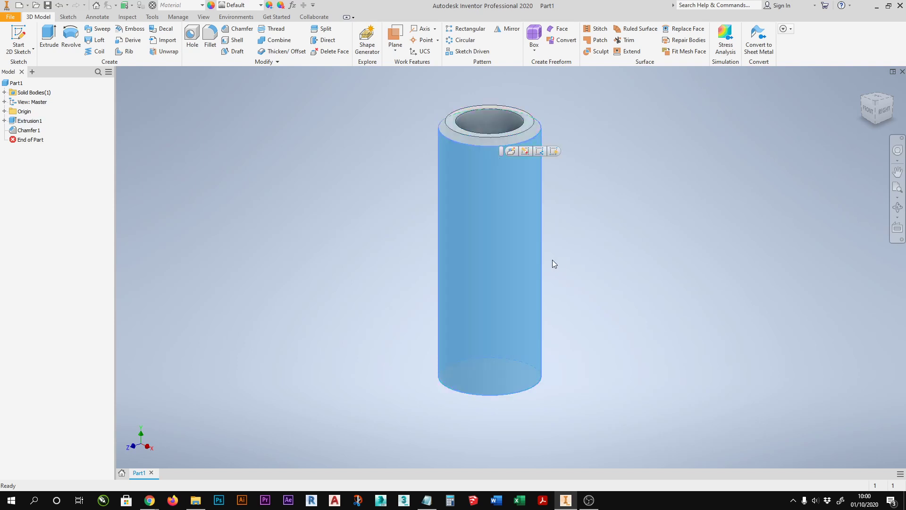
- Delete the tube's extrusion feature together with its sketch and the dependent chamfer
{"action": "left_click", "coordinate": [26, 121]}
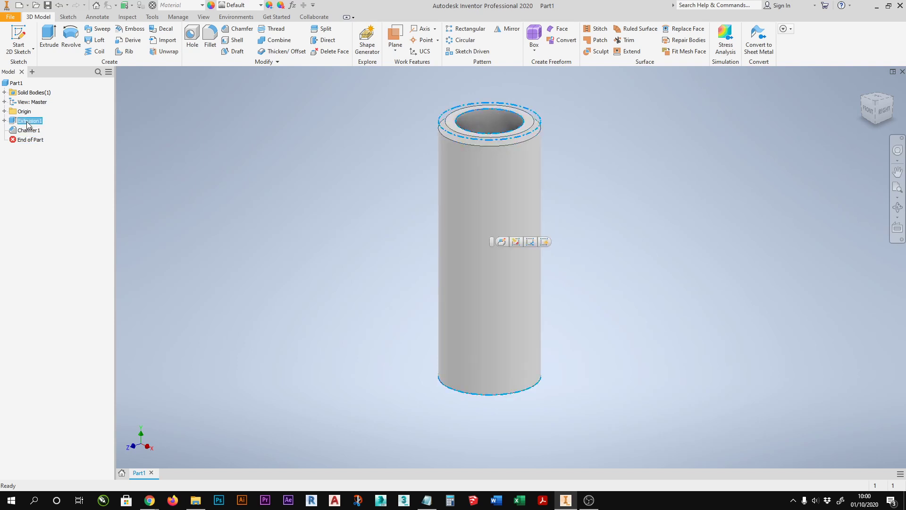
{"action": "right_click", "coordinate": [27, 121]}
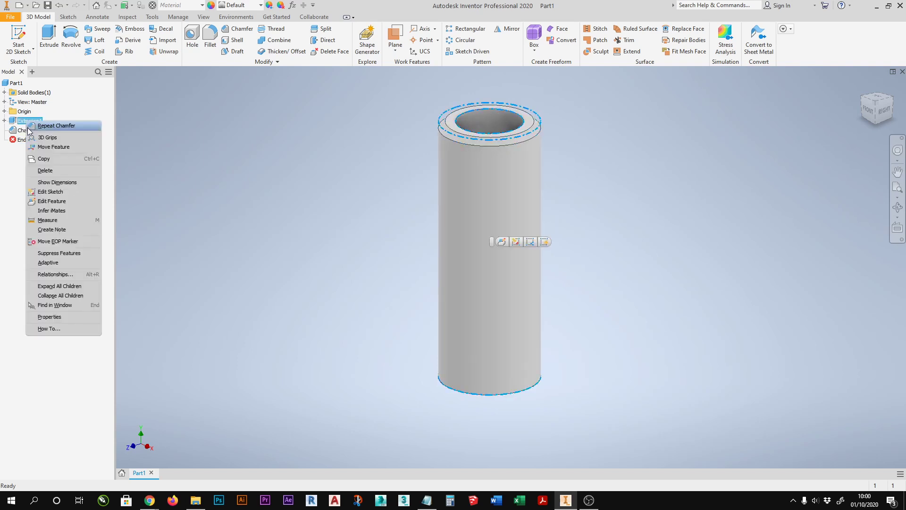
{"action": "left_click", "coordinate": [47, 170]}
{"action": "left_click", "coordinate": [109, 122]}
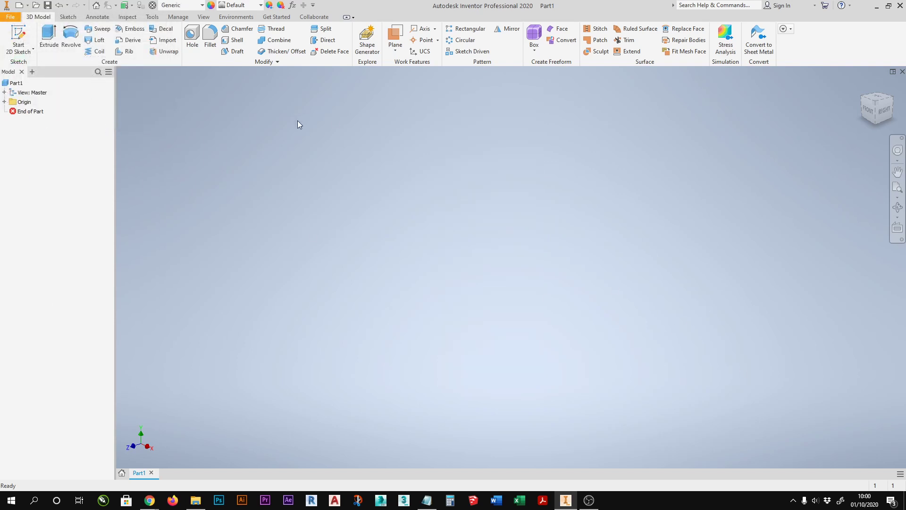
- Create a 2D sketch on the front XY plane and finish it without drawing any geometry
{"action": "left_click", "coordinate": [19, 39]}
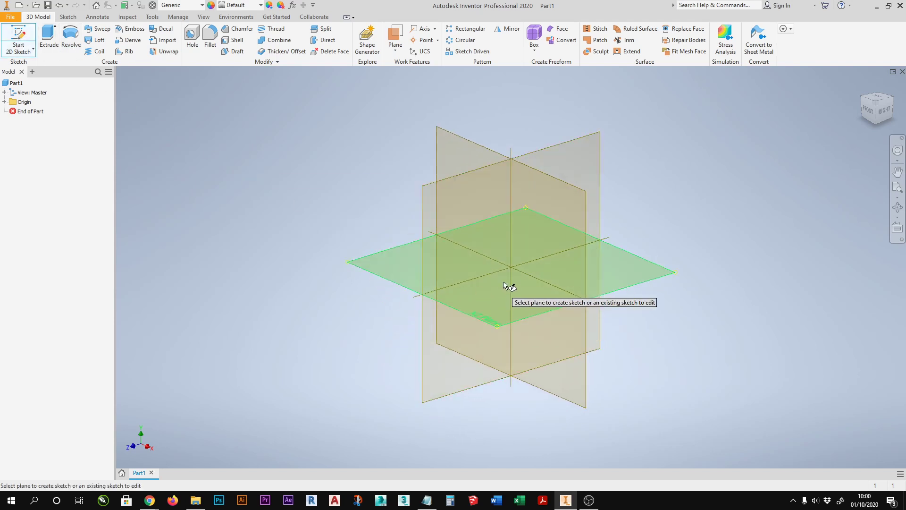
{"action": "left_click", "coordinate": [570, 219]}
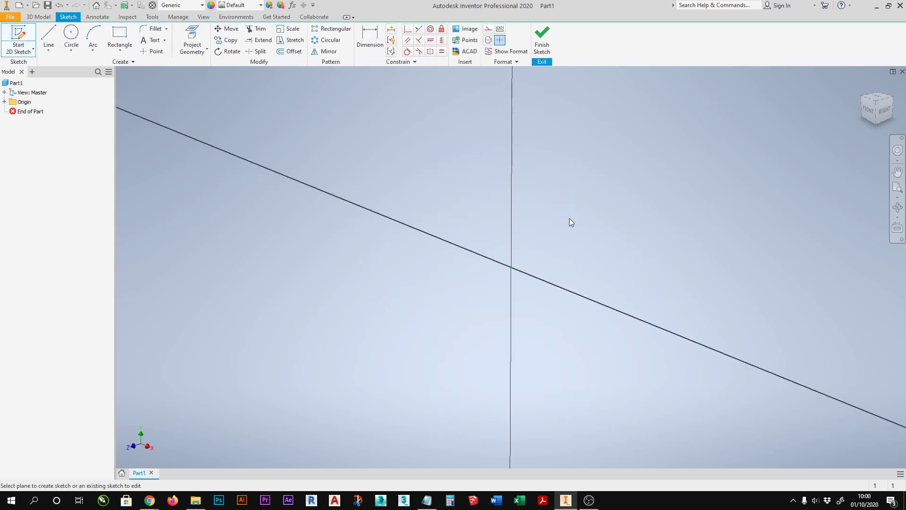
{"action": "scroll", "coordinate": [366, 360], "scroll_direction": "down", "scroll_amount": 3}
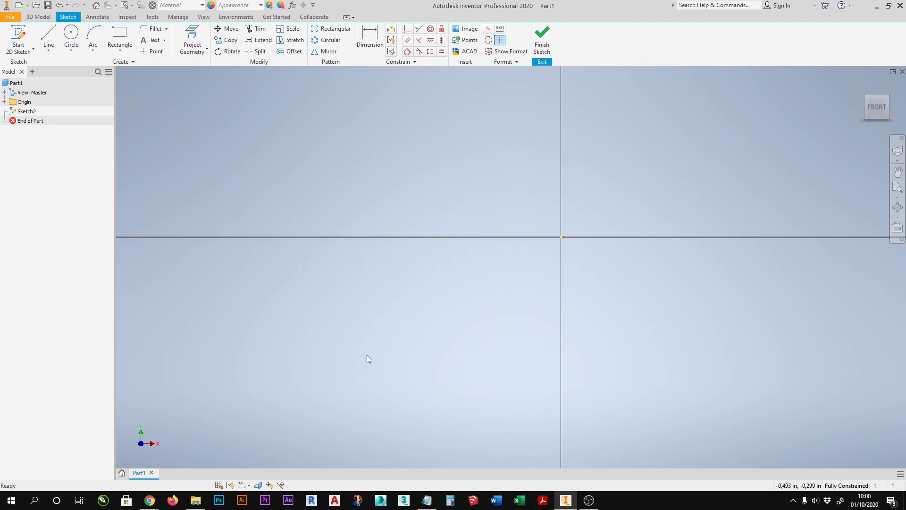
{"action": "scroll", "coordinate": [546, 374], "scroll_direction": "up", "scroll_amount": 3}
{"action": "scroll", "coordinate": [673, 314], "scroll_direction": "down", "scroll_amount": 2}
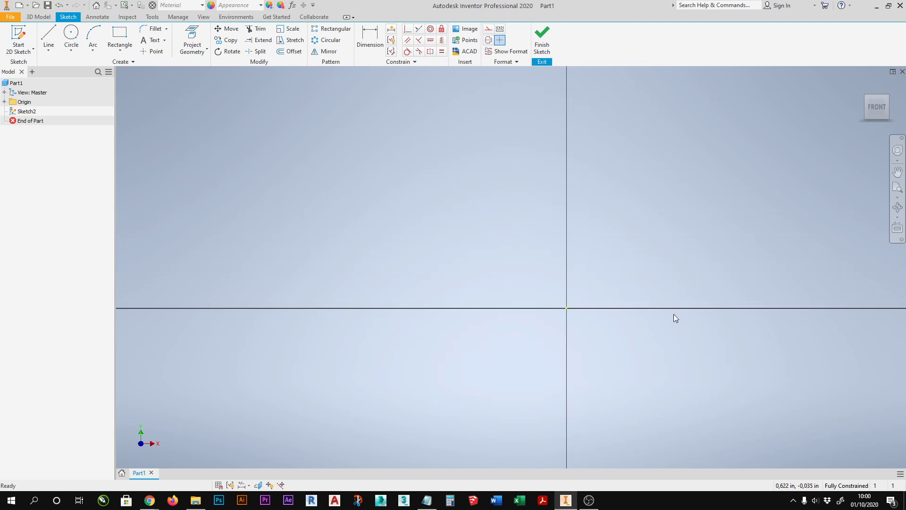
{"action": "scroll", "coordinate": [416, 308], "scroll_direction": "up", "scroll_amount": 2}
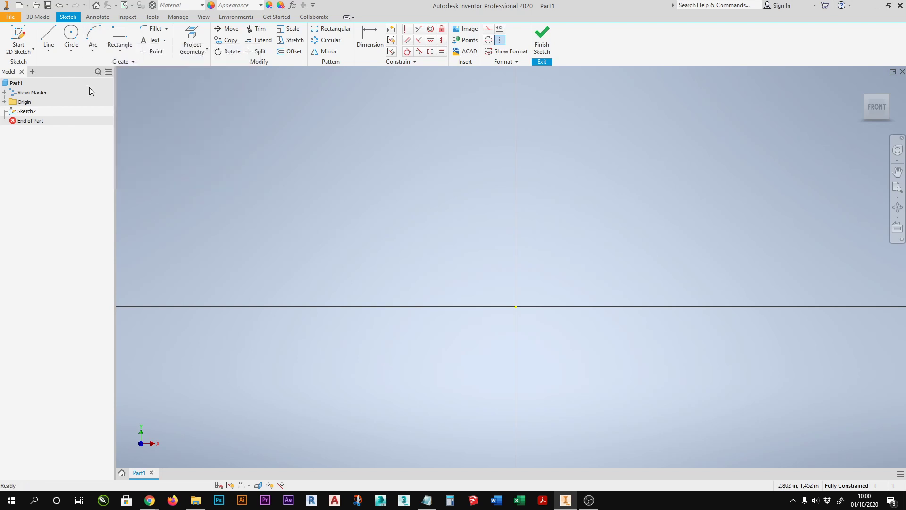
{"action": "left_click", "coordinate": [20, 32]}
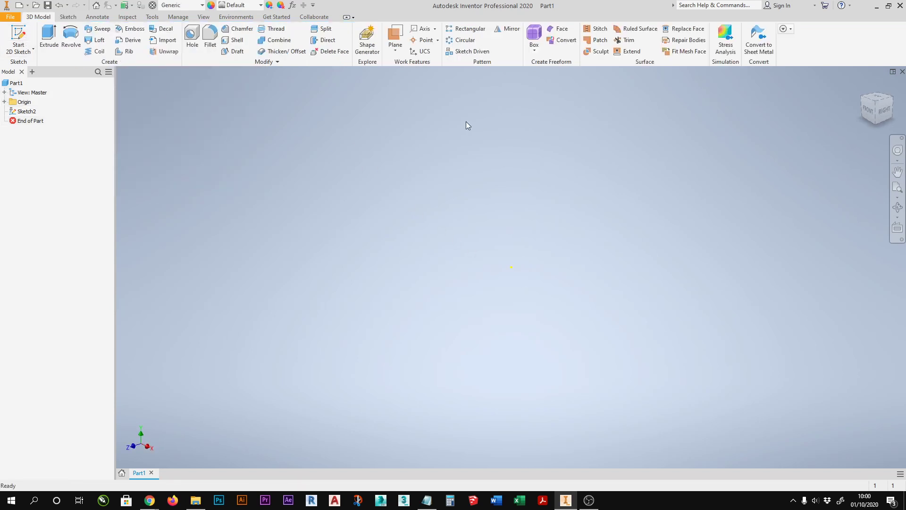
- Start a new 2D sketch on the front XY plane and draw a horizontal 3/4 in line from the origin along the positive X axis
{"action": "left_click", "coordinate": [19, 36]}
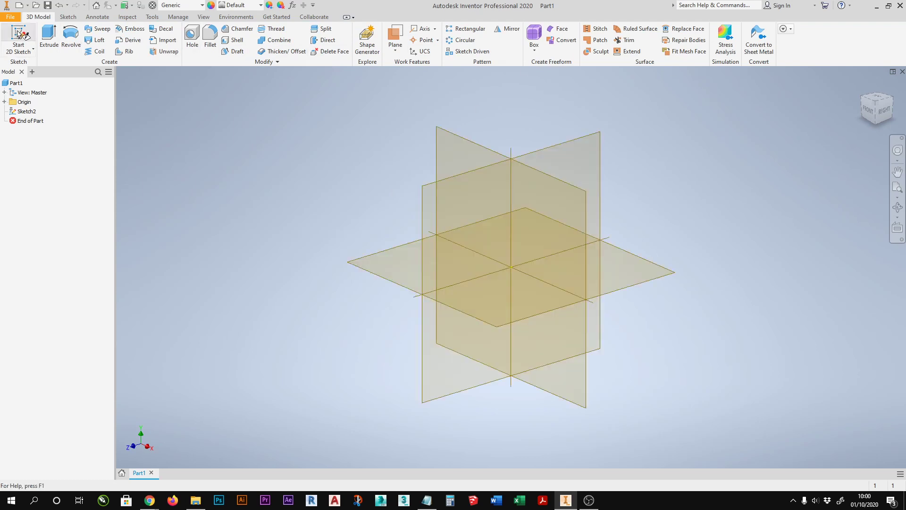
{"action": "left_click", "coordinate": [574, 226]}
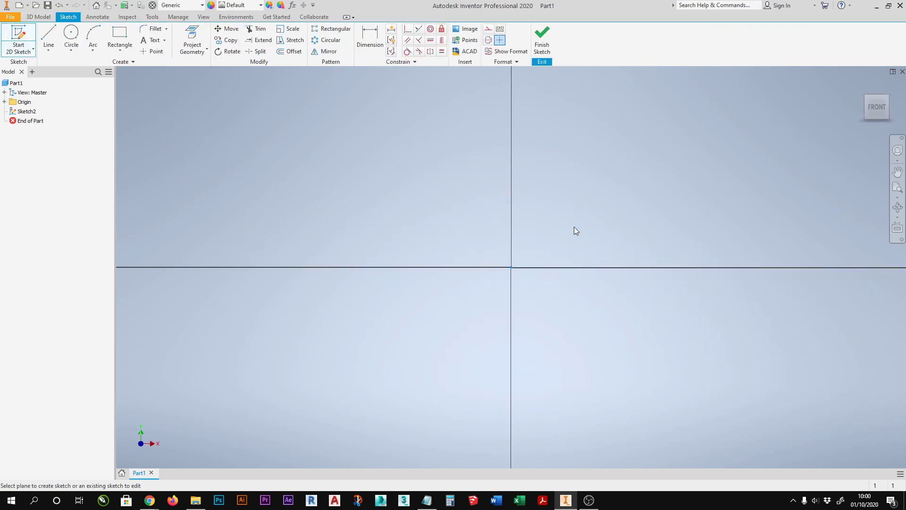
{"action": "left_click", "coordinate": [49, 37]}
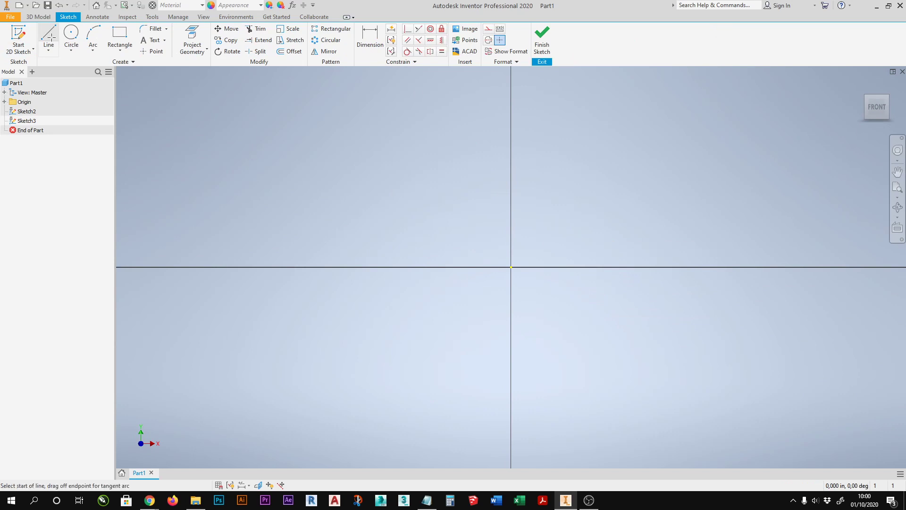
{"action": "left_click", "coordinate": [511, 267]}
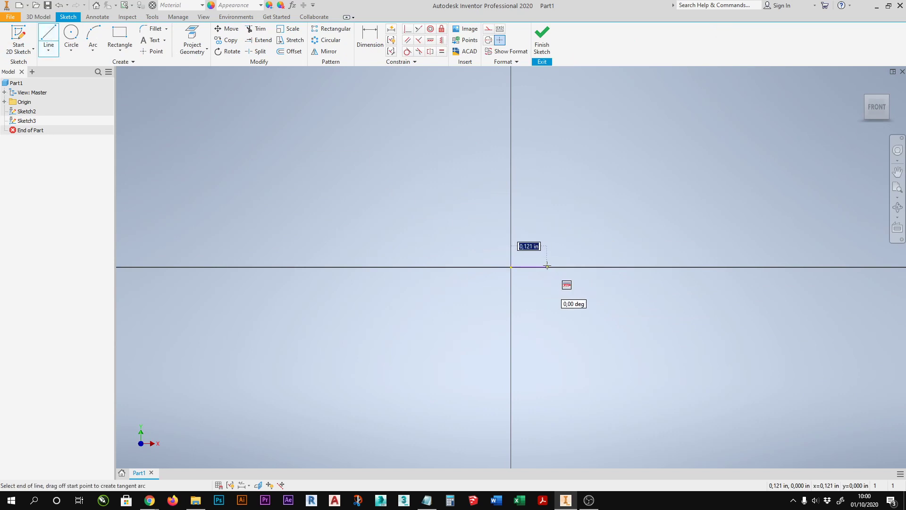
{"action": "type", "text": "3/4"}
{"action": "key", "text": "Return"}
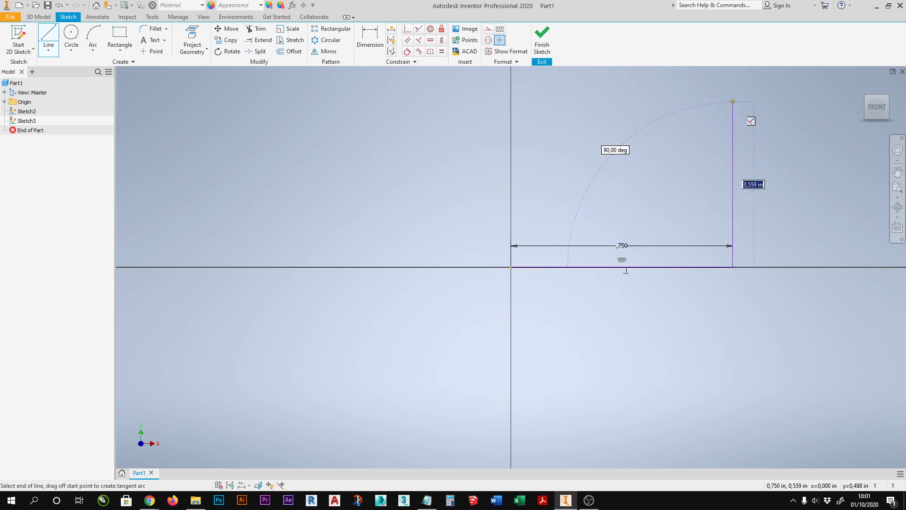
- Continue the line chain about 0.62 in up, a short way back towards the origin and straight down onto the baseline, forming a thin upright profile
{"action": "left_click", "coordinate": [733, 84]}
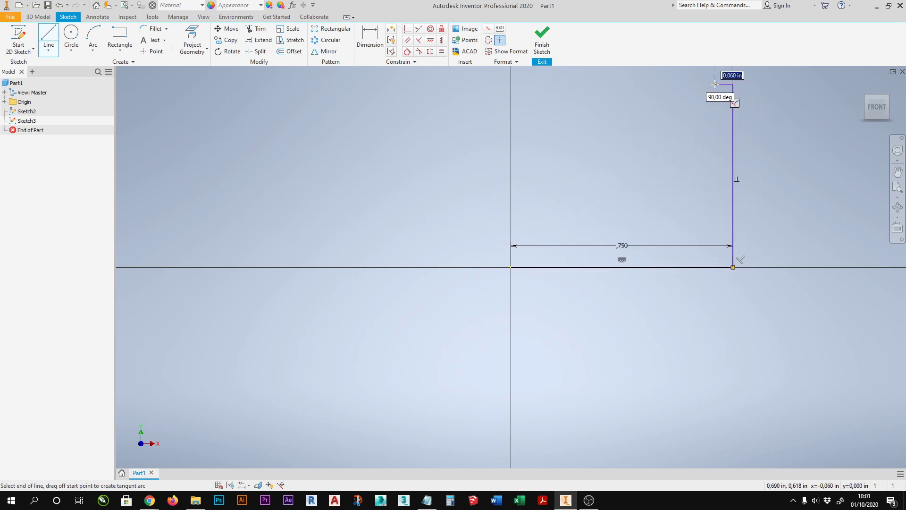
{"action": "left_click", "coordinate": [708, 84]}
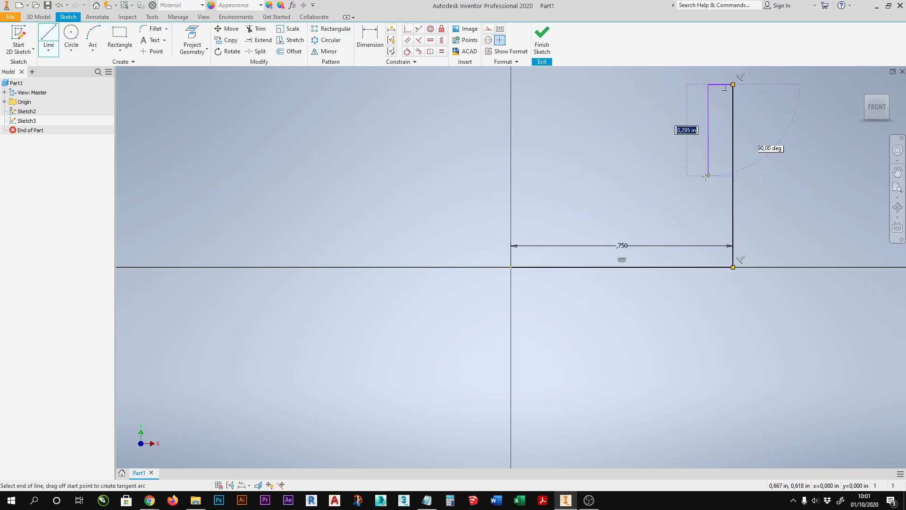
{"action": "left_click", "coordinate": [708, 267]}
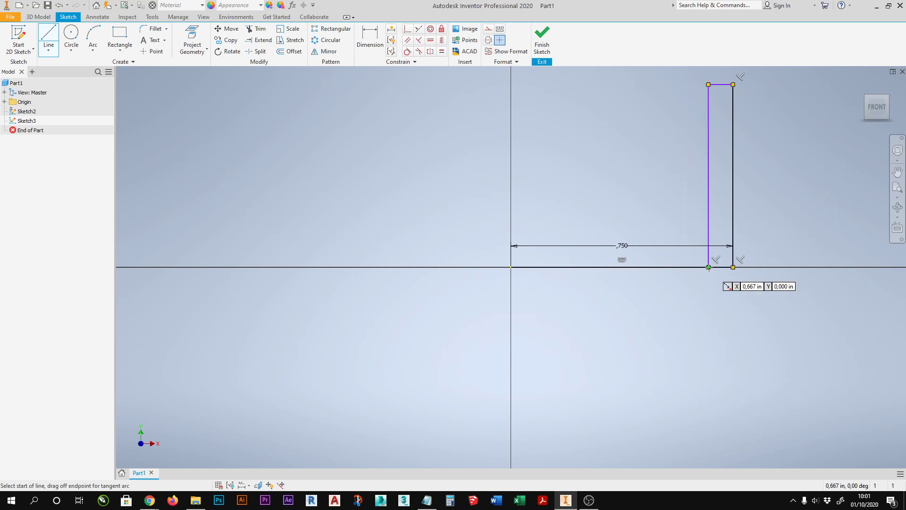
{"action": "key", "text": "Escape"}
- Delete the horizontal baseline that runs from the origin to the foot of the upright profile
{"action": "left_click", "coordinate": [718, 267]}
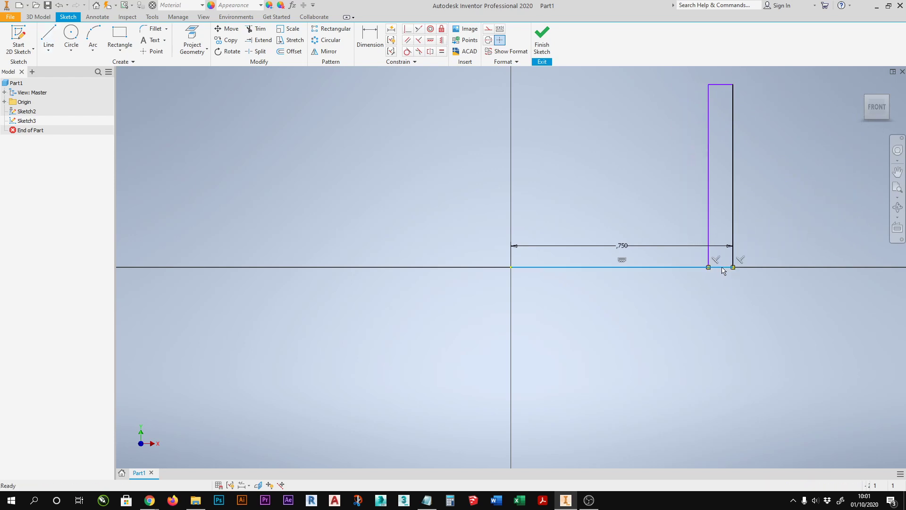
{"action": "left_click_drag", "start_coordinate": [511, 267], "coordinate": [709, 269]}
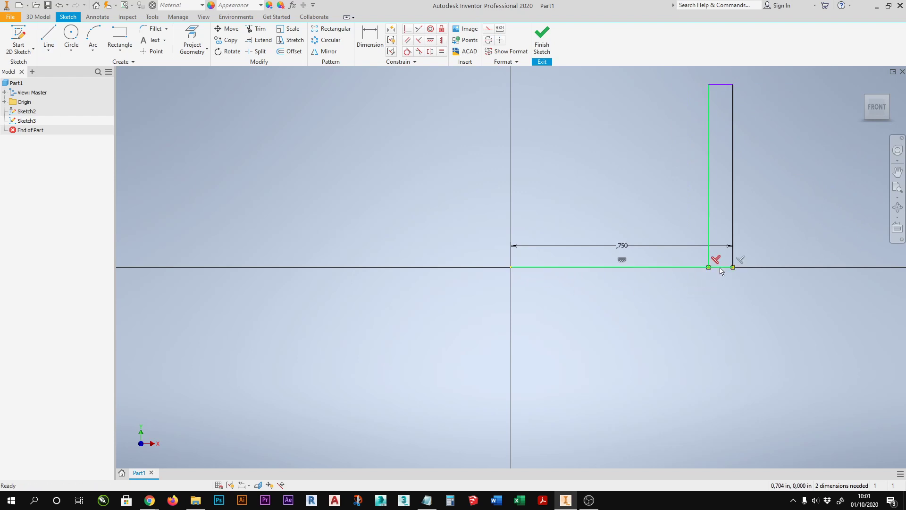
{"action": "left_click", "coordinate": [719, 268]}
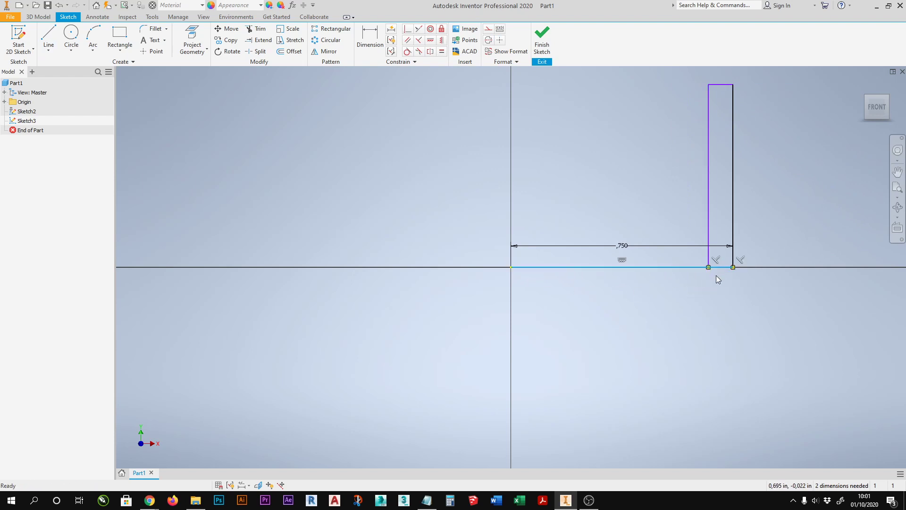
{"action": "left_click", "coordinate": [676, 273]}
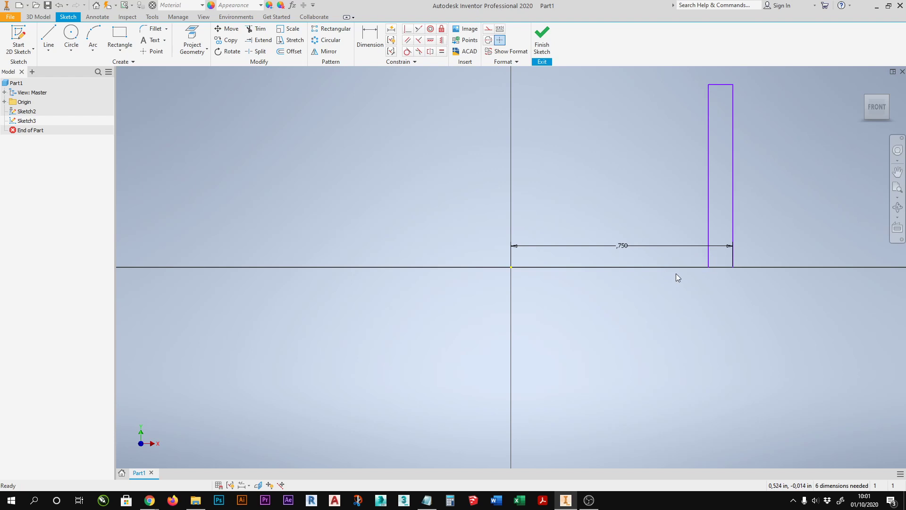
- Close the lower end of the thin rectangle with a line between its two open corners and delete the 0.75 in dimension
{"action": "left_click", "coordinate": [48, 34]}
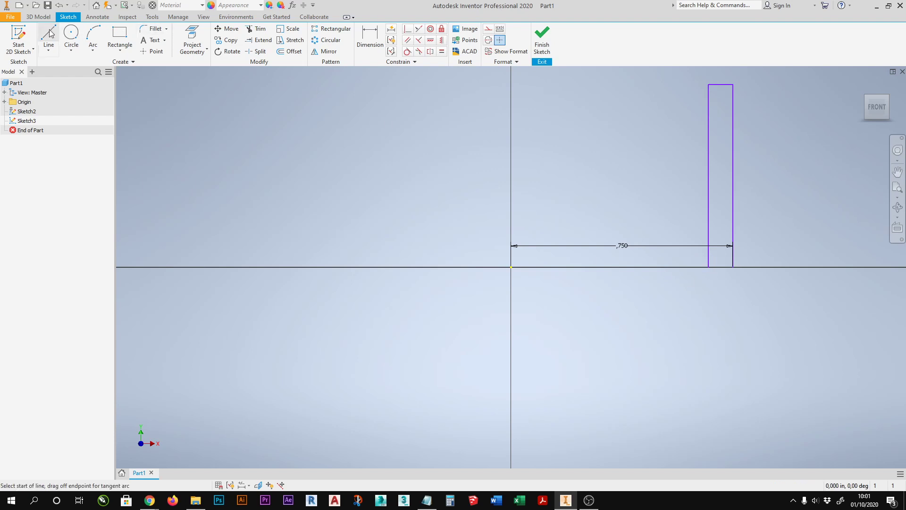
{"action": "left_click", "coordinate": [731, 267]}
{"action": "double_click", "coordinate": [708, 267]}
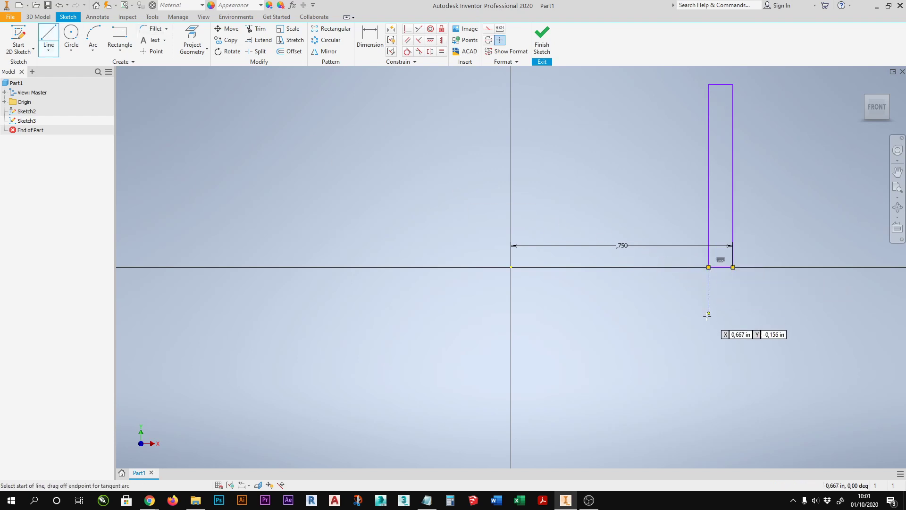
{"action": "key", "text": "Escape"}
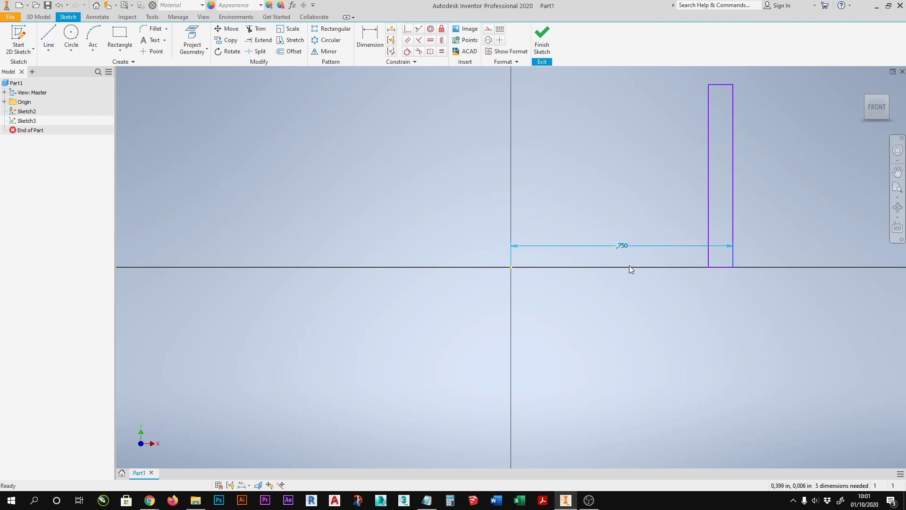
{"action": "left_click", "coordinate": [637, 247]}
{"action": "key", "text": "Delete"}
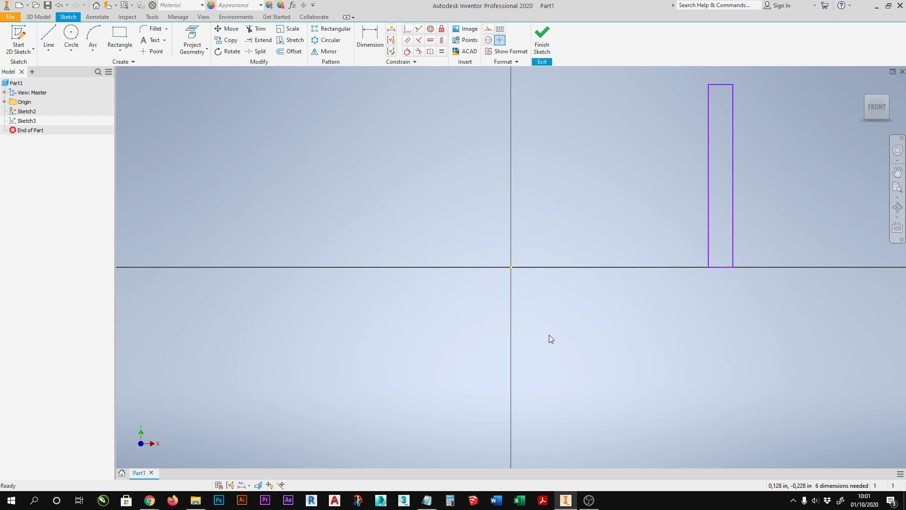
- Draw a vertical centerline from the origin up to slightly above the height of the thin rectangle
{"action": "scroll", "coordinate": [548, 333], "scroll_direction": "down", "scroll_amount": 2}
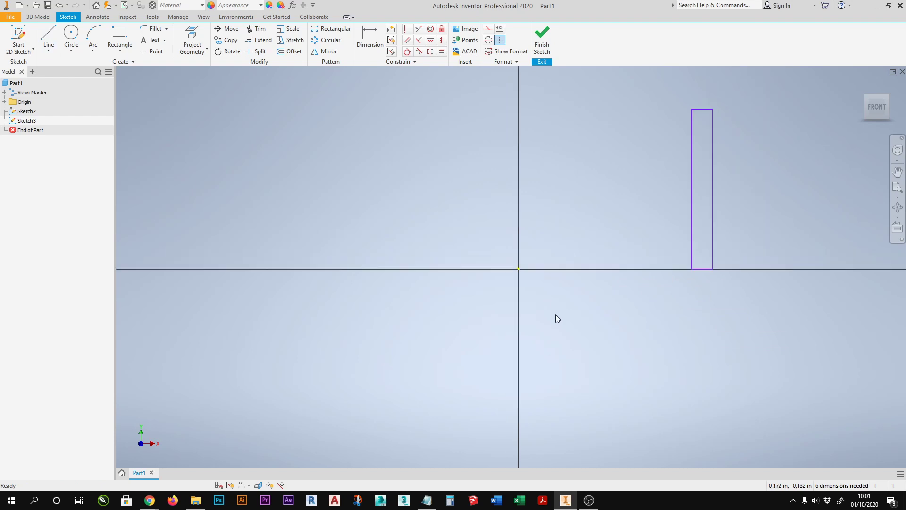
{"action": "left_click", "coordinate": [488, 40]}
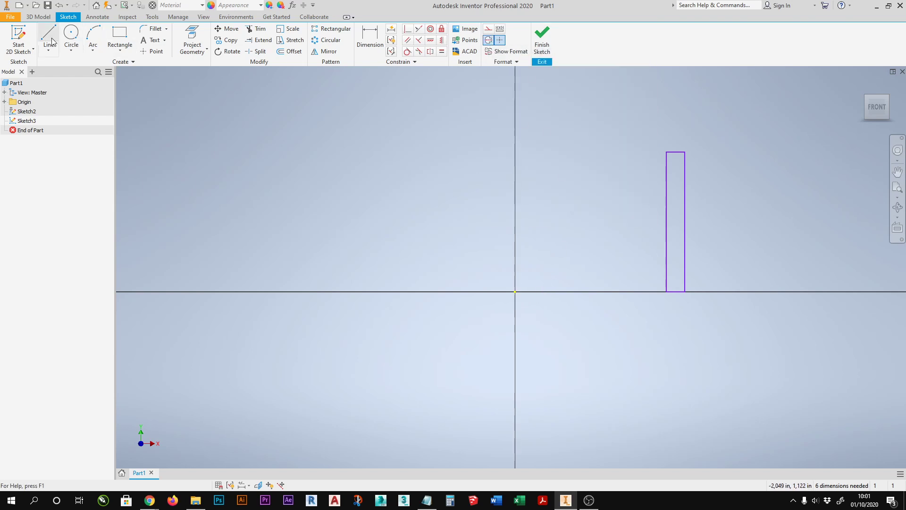
{"action": "left_click", "coordinate": [514, 291]}
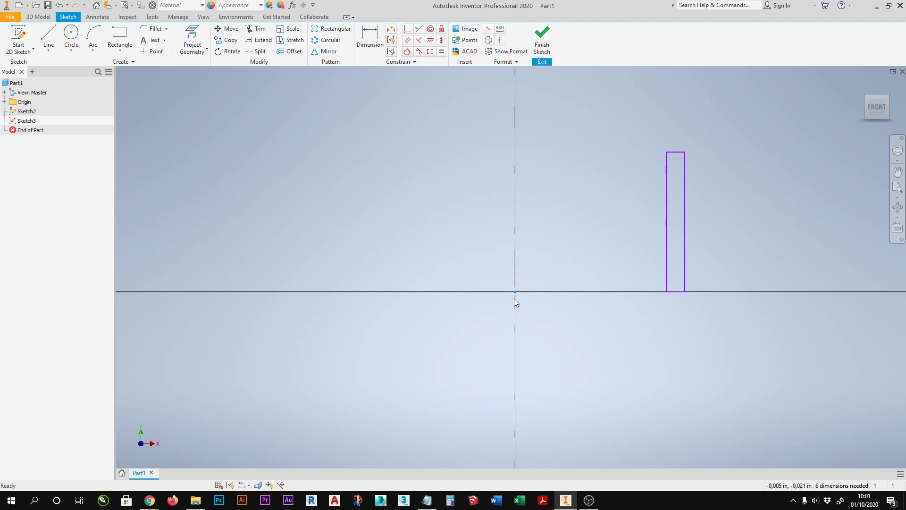
{"action": "left_click", "coordinate": [488, 42]}
{"action": "key", "text": "l"}
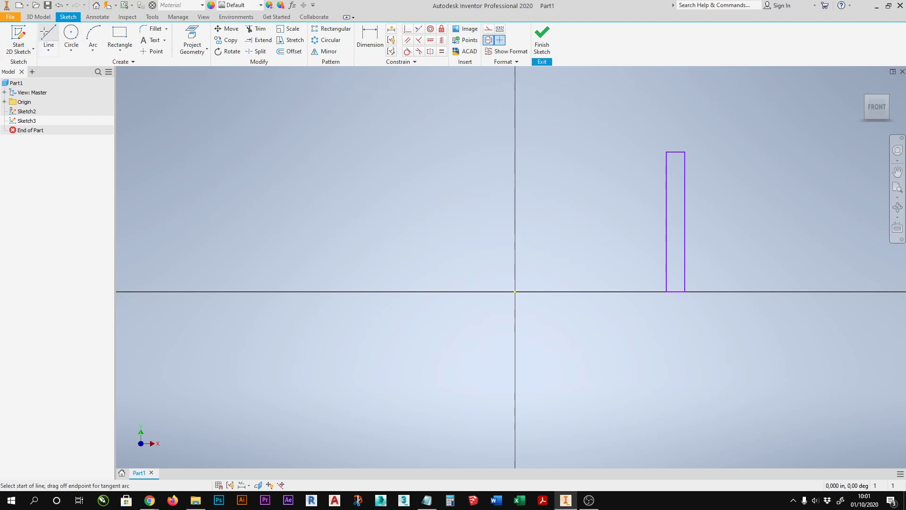
{"action": "left_click", "coordinate": [489, 40]}
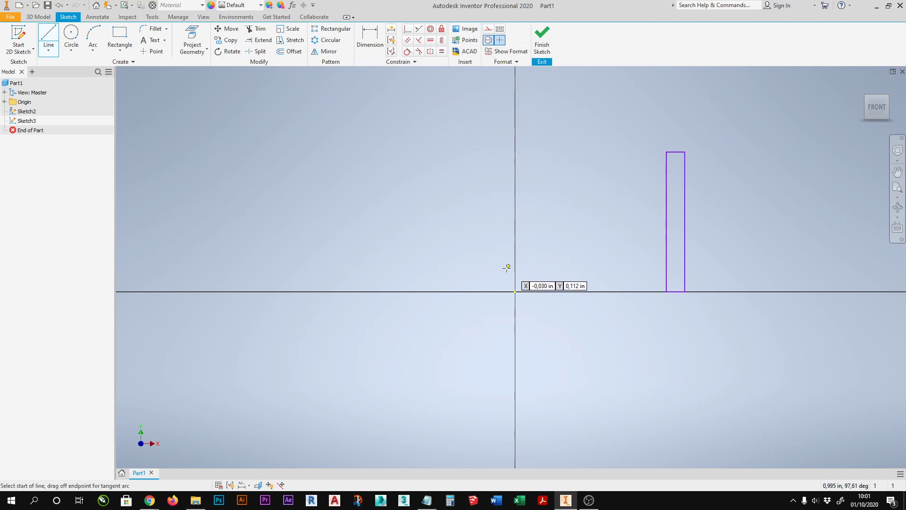
{"action": "left_click", "coordinate": [515, 292]}
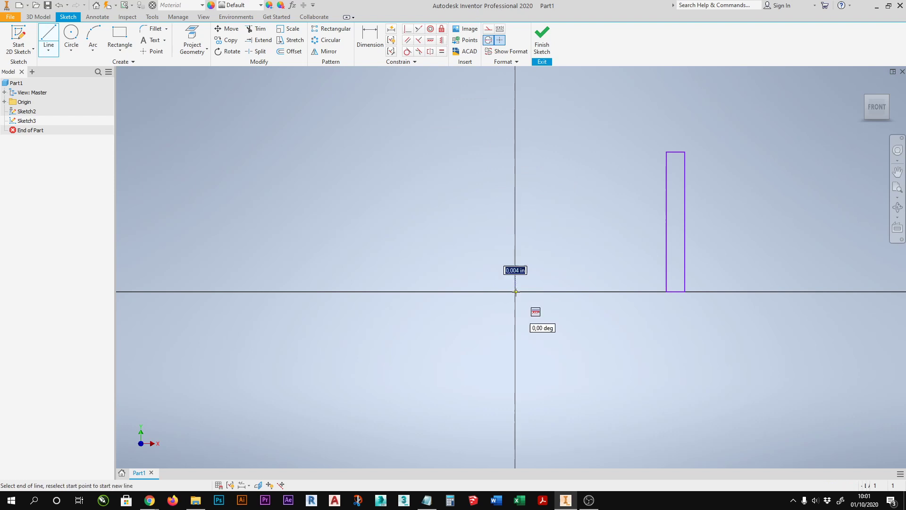
{"action": "left_click", "coordinate": [515, 128]}
{"action": "key", "text": "Escape"}
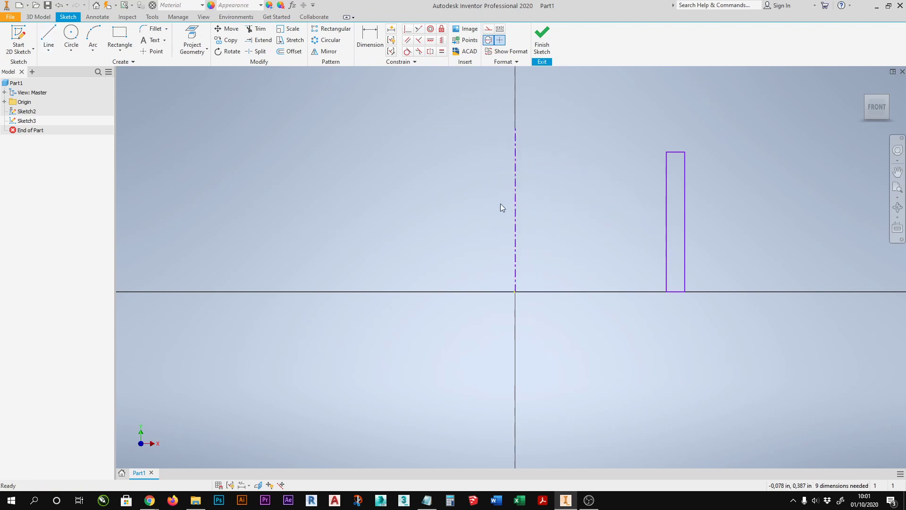
- Finish the sketch and revolve the thin rectangle 180 degrees about the vertical centerline in the flipped direction
{"action": "left_click", "coordinate": [541, 52]}
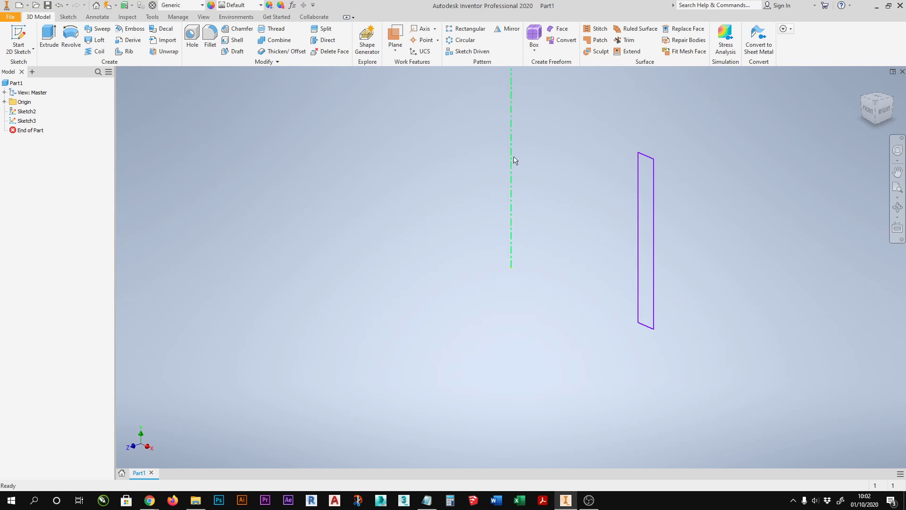
{"action": "left_click", "coordinate": [70, 44]}
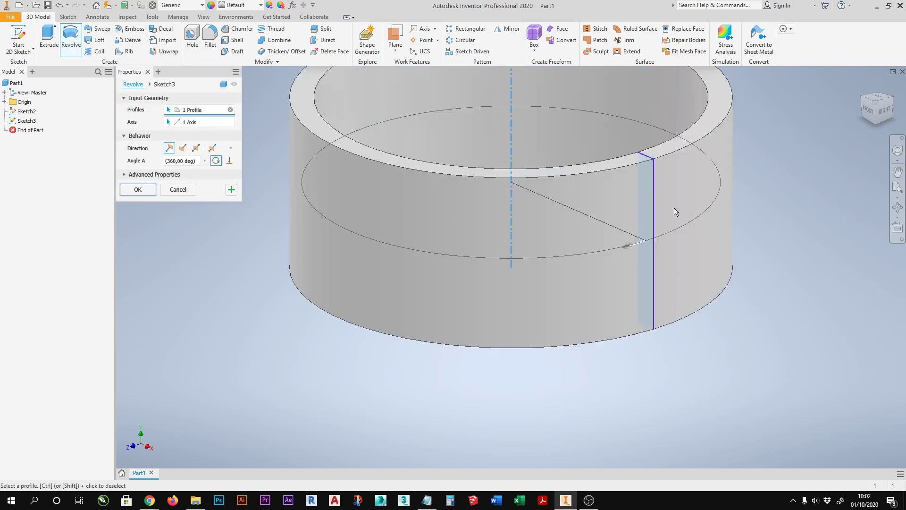
{"action": "scroll", "coordinate": [599, 359], "scroll_direction": "down", "scroll_amount": 2}
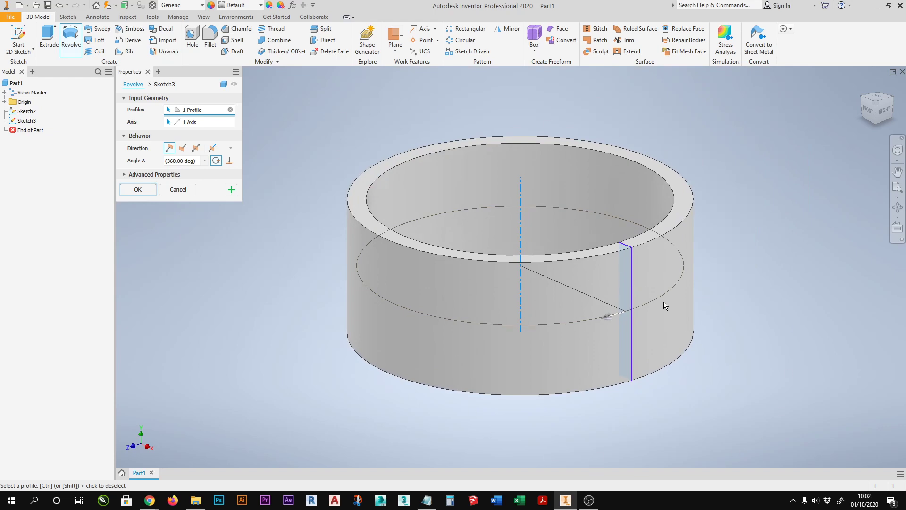
{"action": "middle_click_drag", "start_coordinate": [666, 305], "coordinate": [616, 288], "text": "shift"}
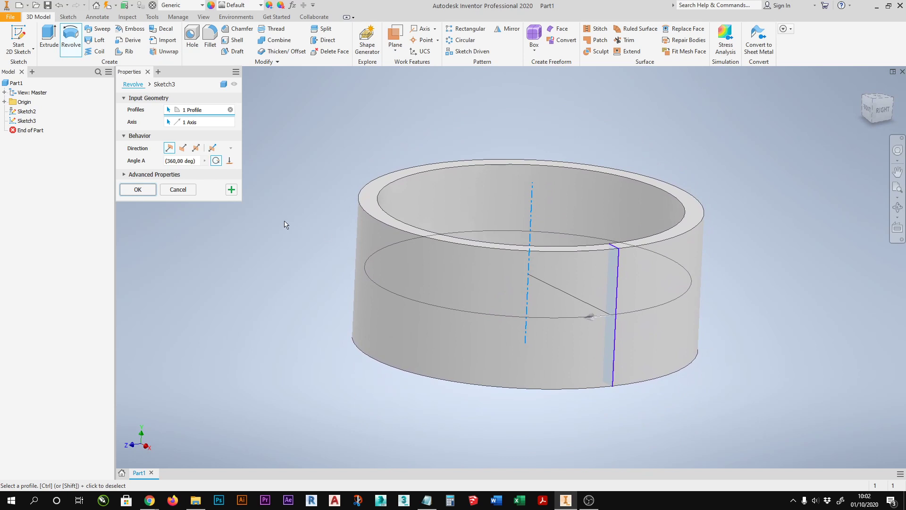
{"action": "left_click", "coordinate": [204, 161]}
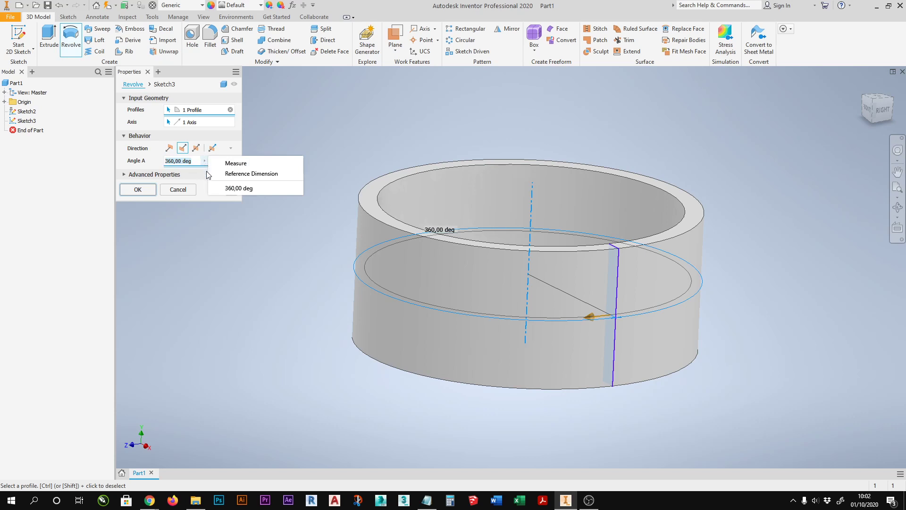
{"action": "left_click", "coordinate": [188, 163]}
{"action": "left_click_drag", "start_coordinate": [194, 163], "coordinate": [158, 163]}
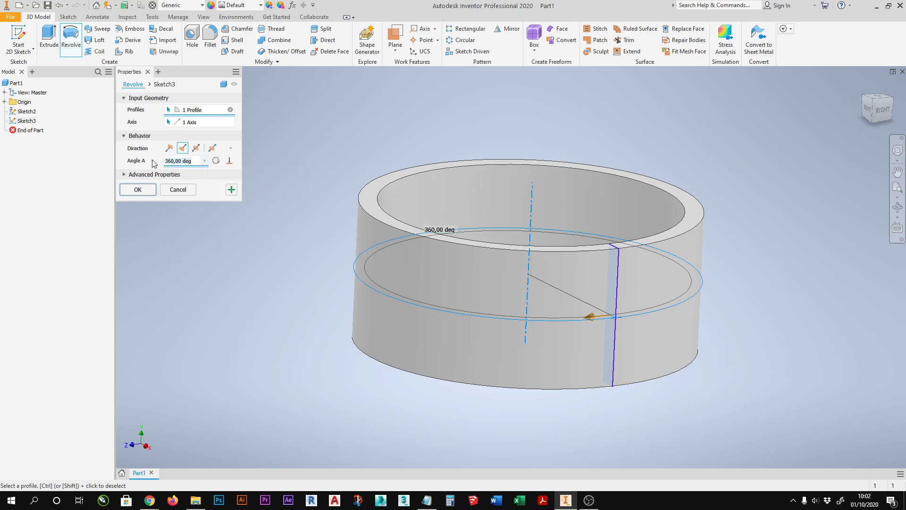
{"action": "type", "text": "180"}
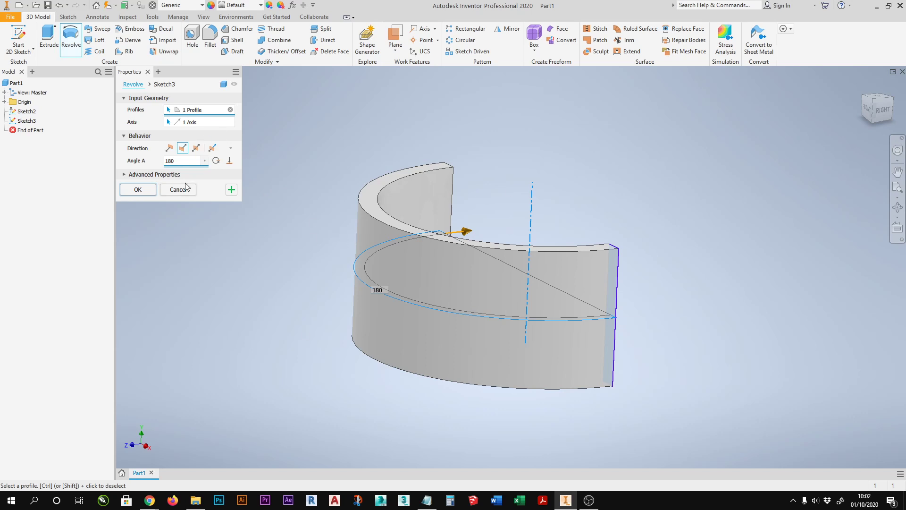
{"action": "left_click", "coordinate": [137, 189]}
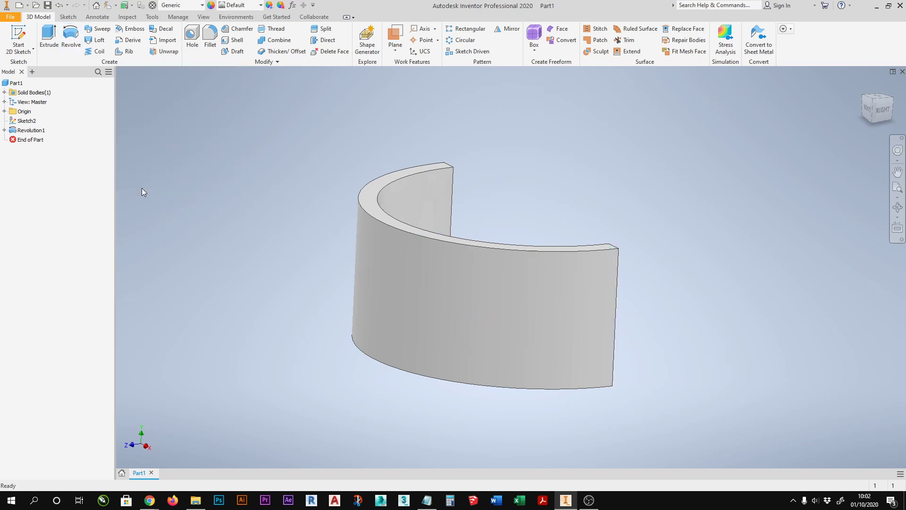
{"action": "middle_click_drag", "start_coordinate": [469, 261], "coordinate": [435, 260]}
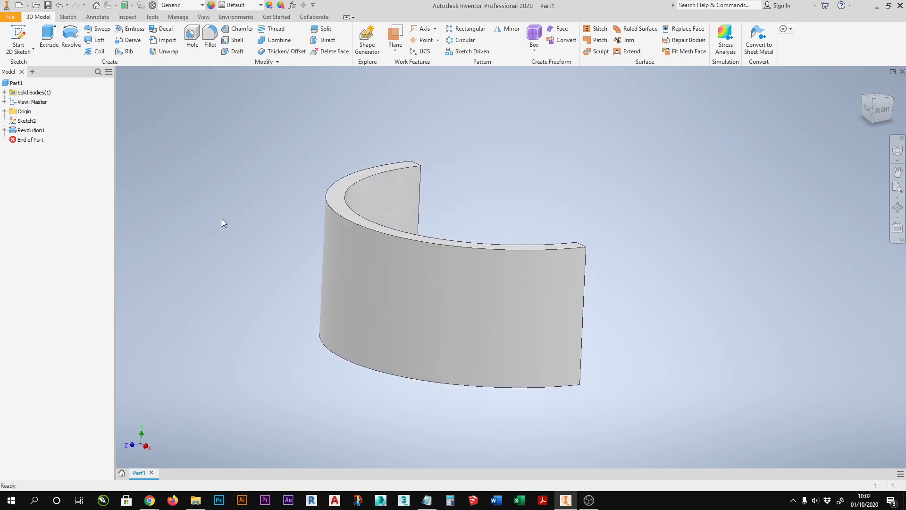
- Delete the revolved feature together with its consumed sketch and close the part without saving changes
{"action": "right_click", "coordinate": [29, 129]}
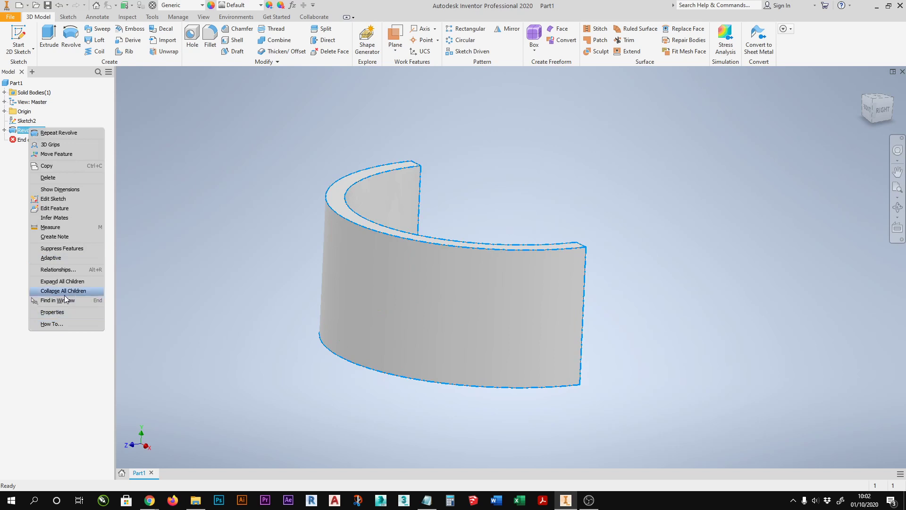
{"action": "left_click", "coordinate": [53, 178]}
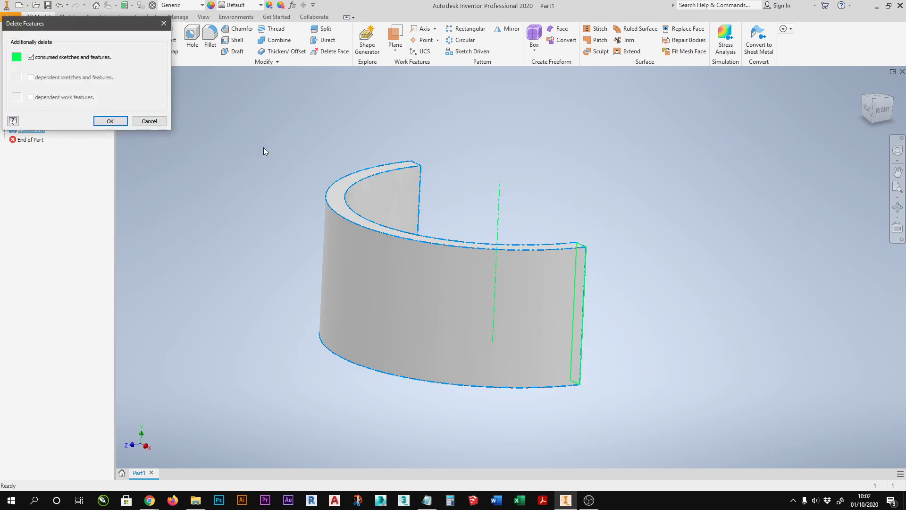
{"action": "left_click", "coordinate": [111, 121]}
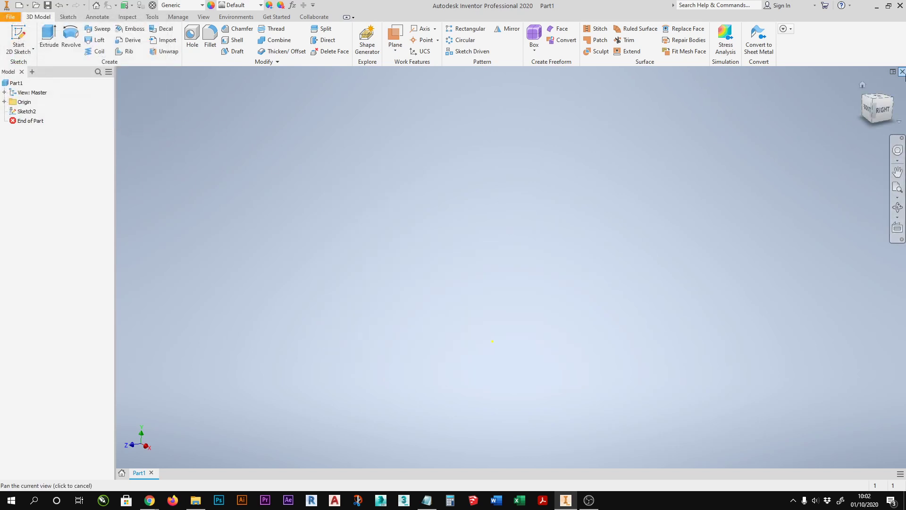
{"action": "left_click", "coordinate": [902, 72]}
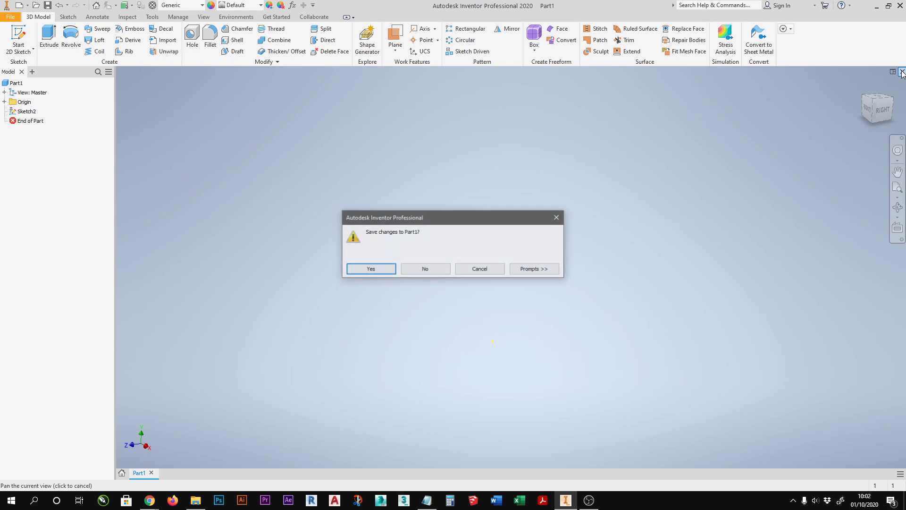
{"action": "left_click", "coordinate": [422, 268]}
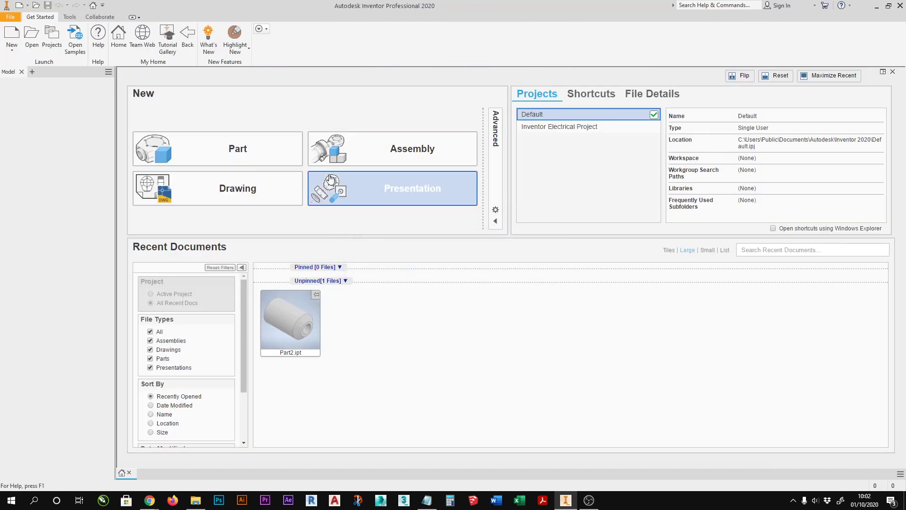